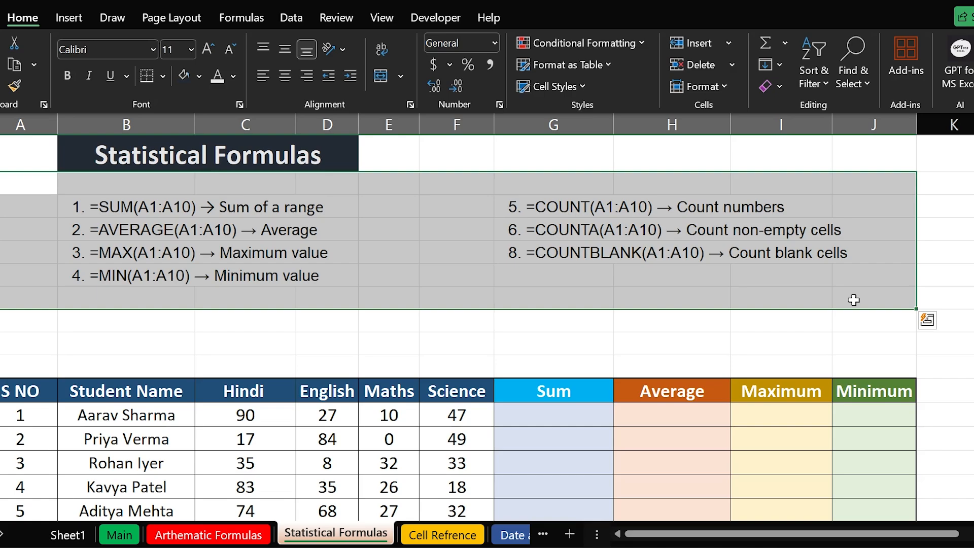
Step: Review the list of statistical formulas from AVERAGE to COUNTBLANK and the student marks table below it
click(394, 269)
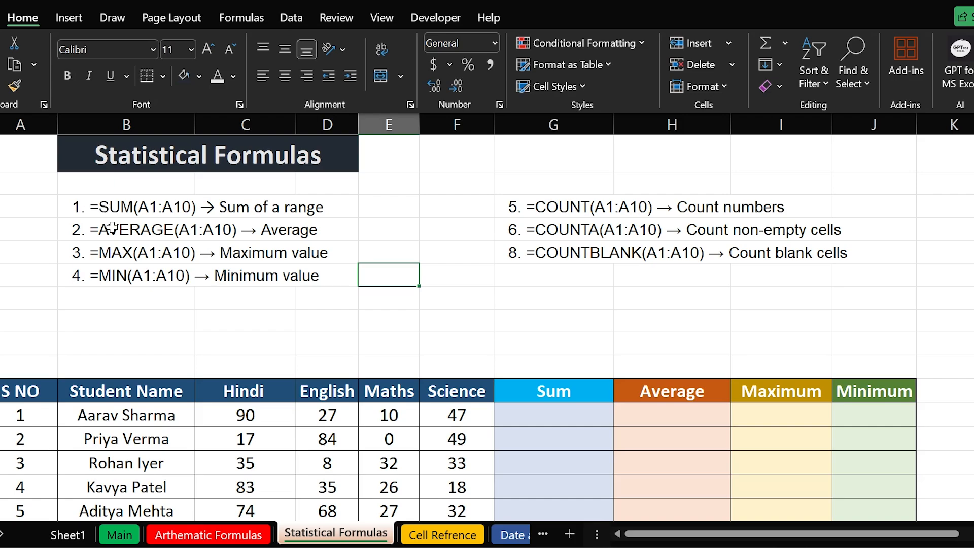
drag(111, 227, 303, 237)
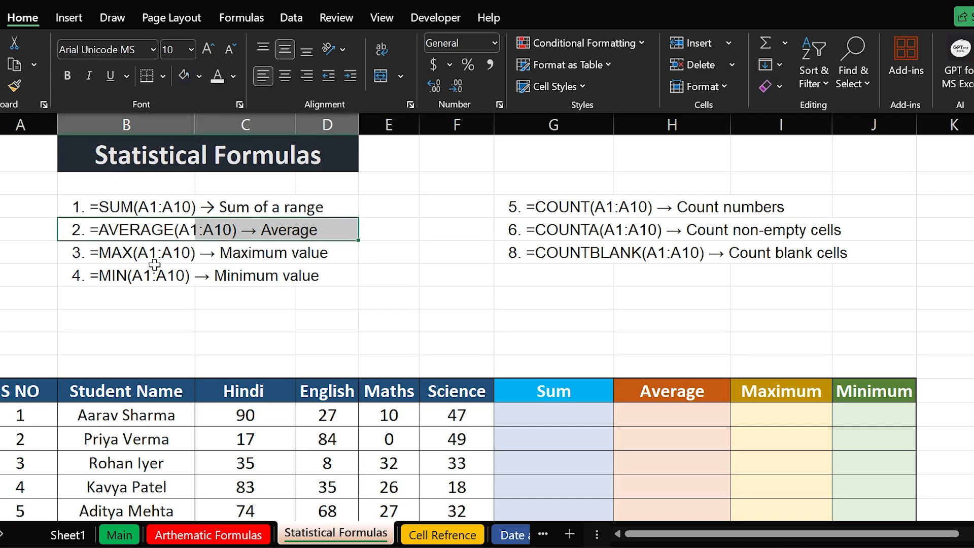
drag(85, 260, 287, 254)
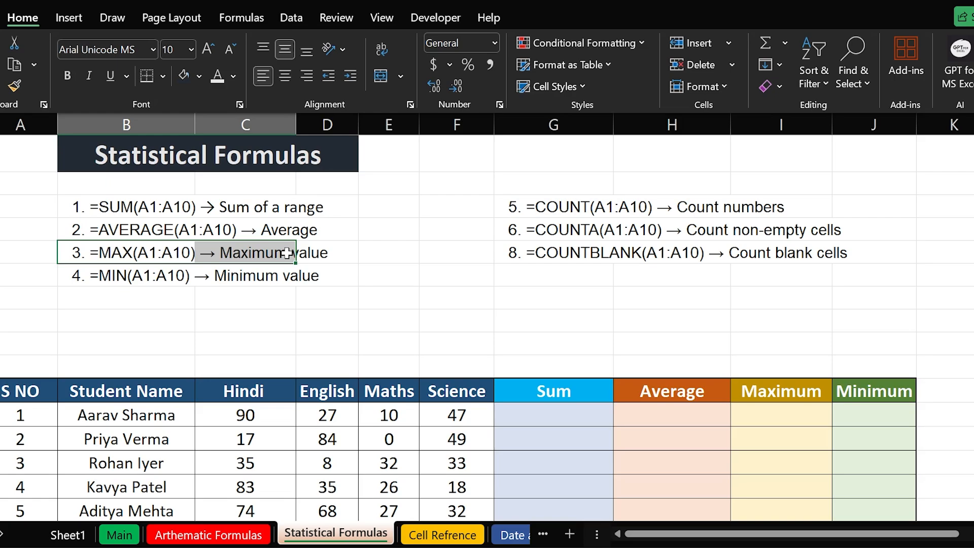
drag(152, 275, 229, 290)
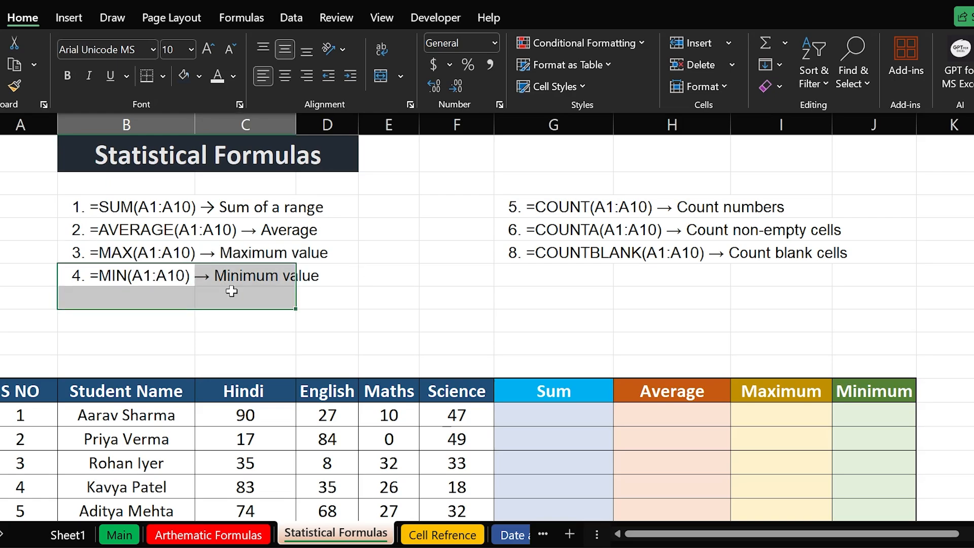
click(541, 211)
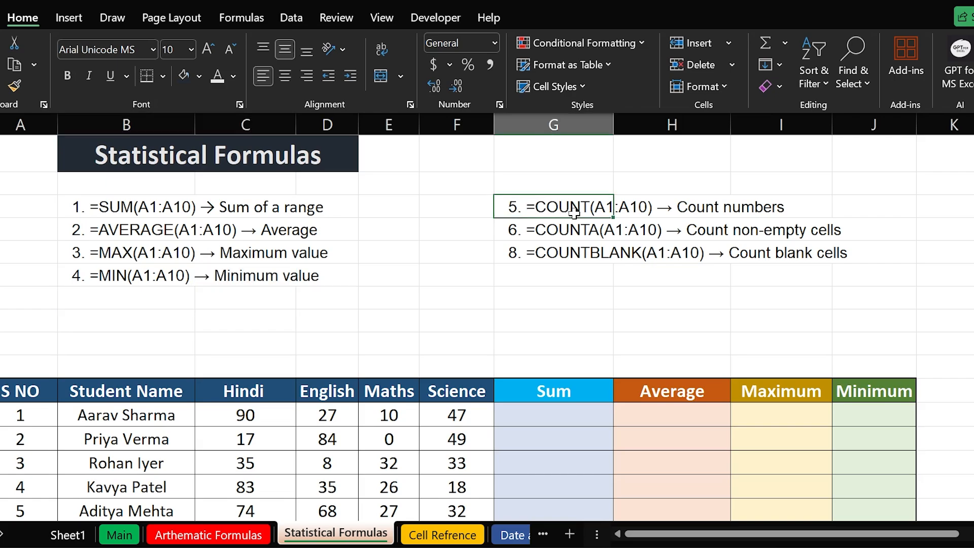
drag(573, 212, 647, 207)
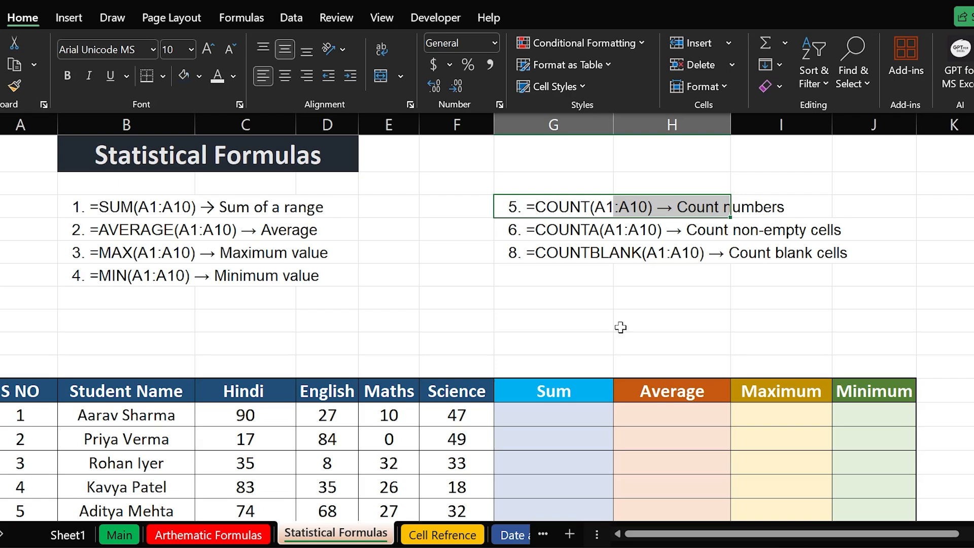
double_click(558, 229)
click(594, 289)
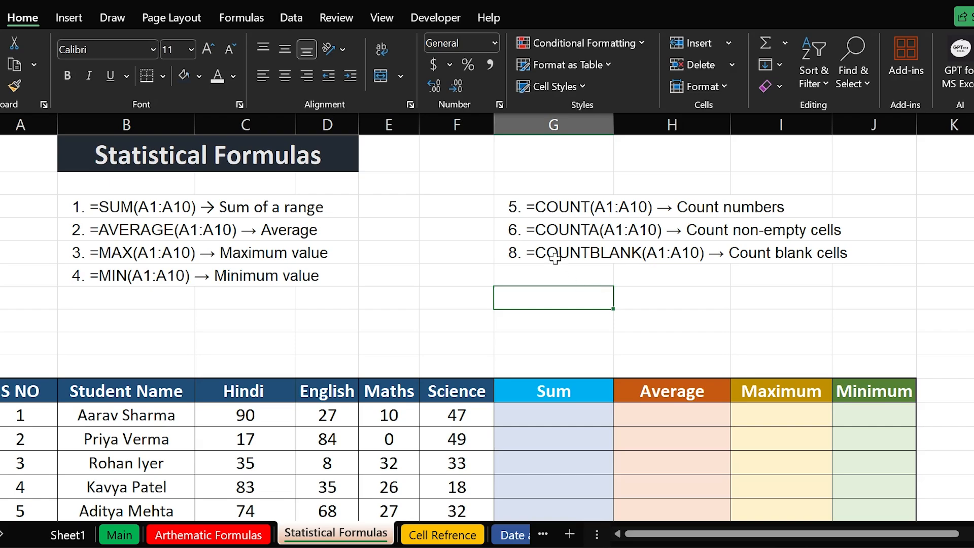
drag(553, 252, 825, 256)
scroll(793, 312, down, 1)
scroll(774, 279, down, 1)
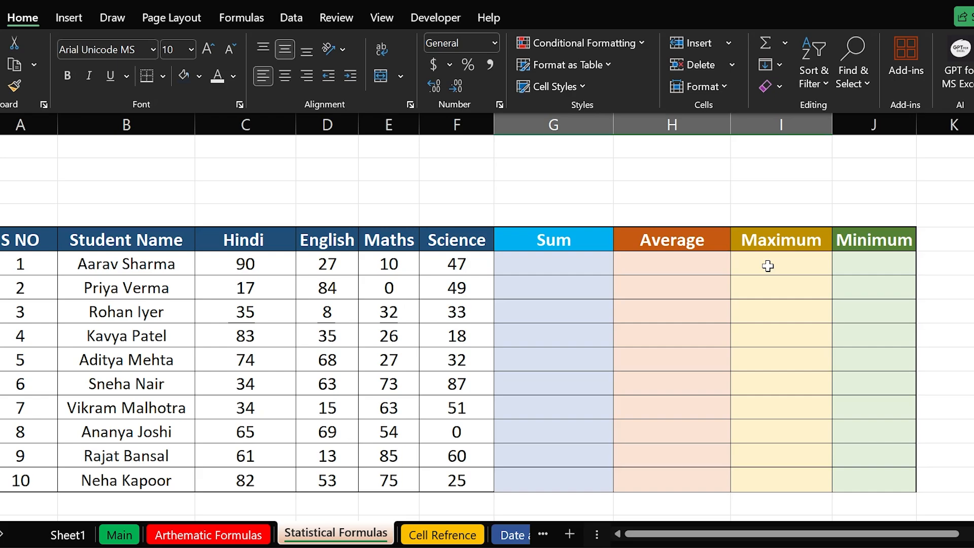
scroll(768, 266, down, 2)
scroll(819, 285, up, 2)
Step: Enter =SUM(C12:F12) in the first student's Sum cell to total the four subject marks
click(566, 268)
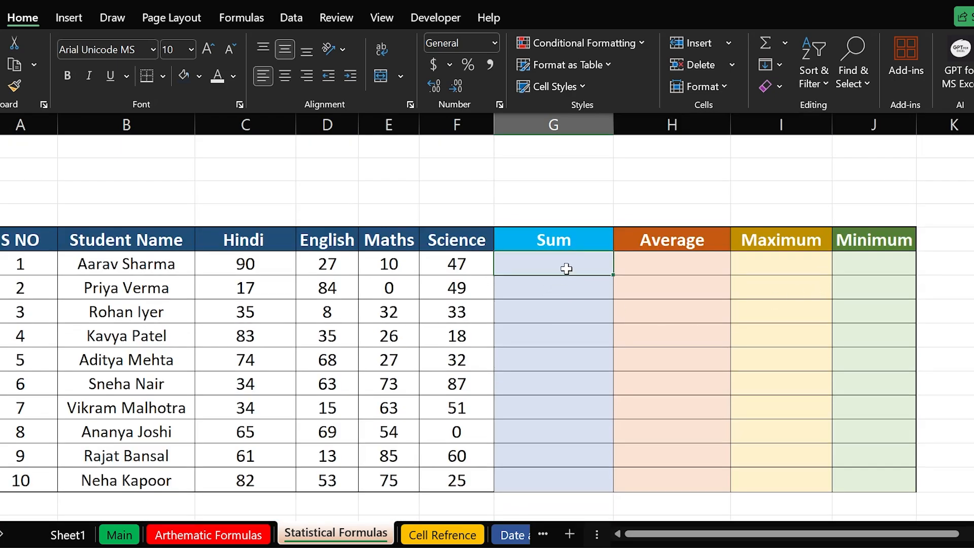
text(=)
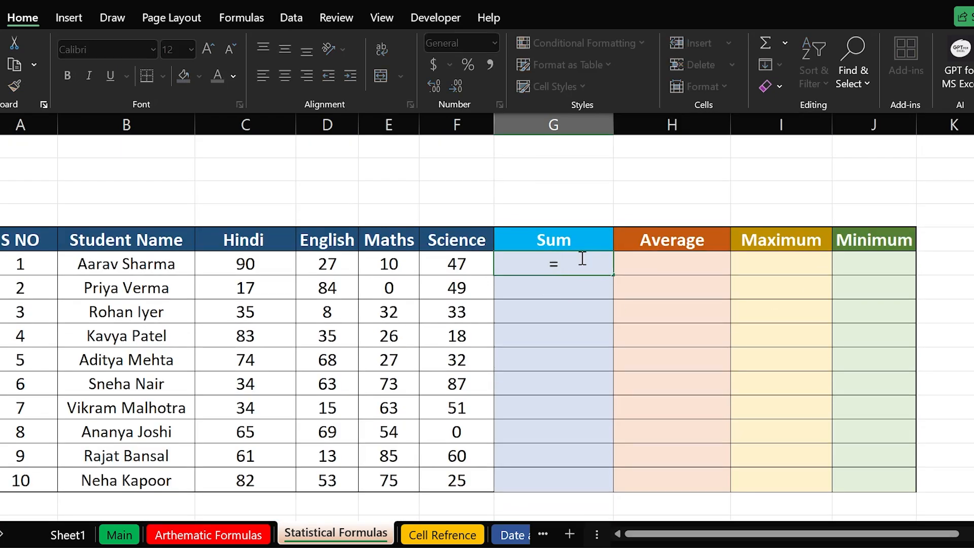
text(sum)
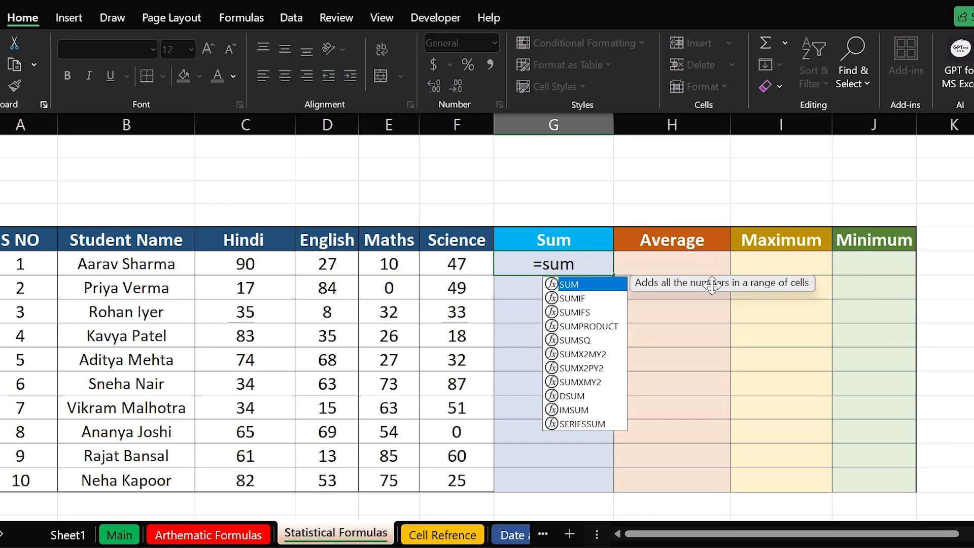
drag(712, 283, 653, 192)
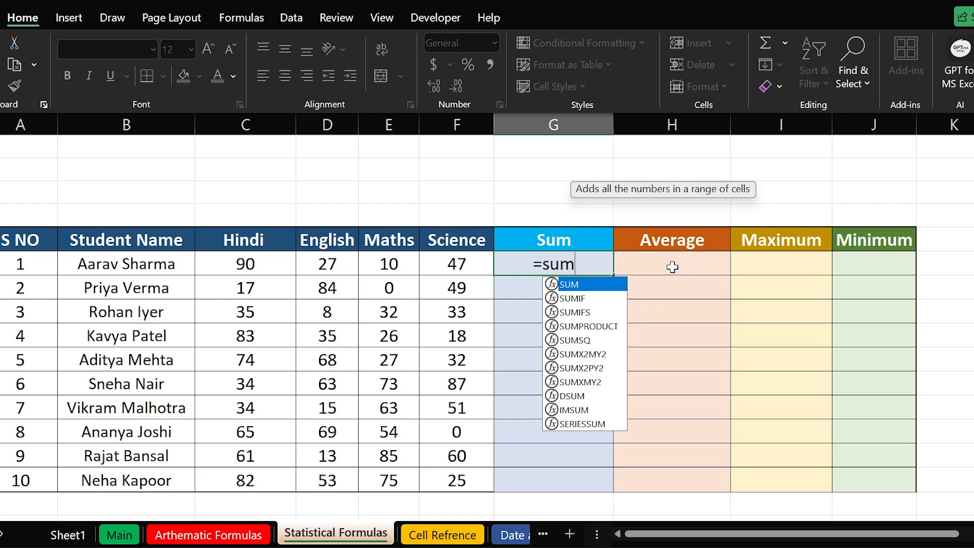
key(Tab)
drag(259, 267, 458, 267)
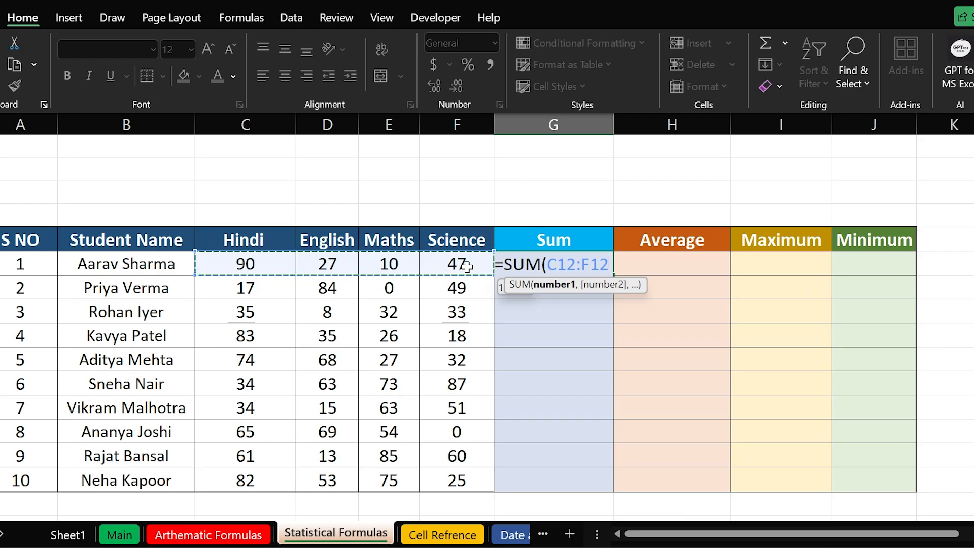
key(Return)
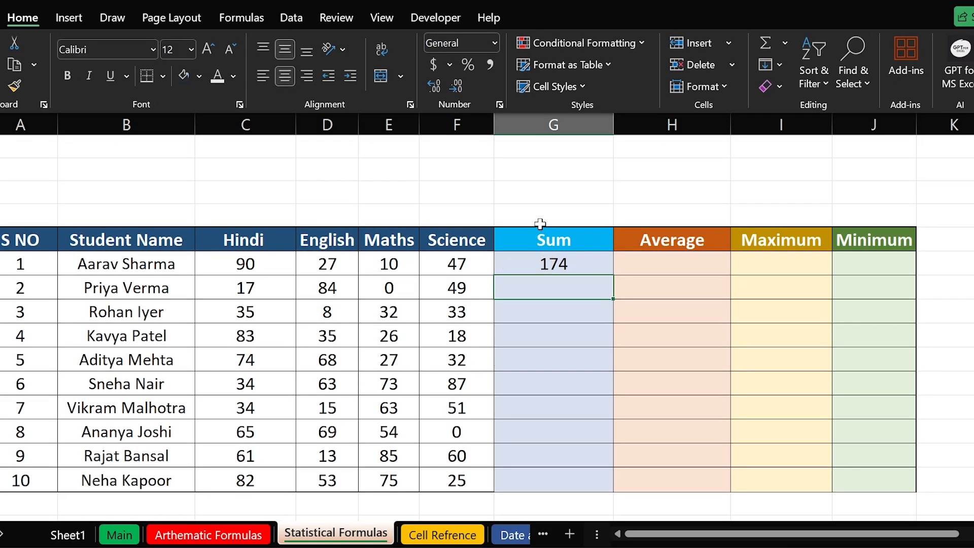
Step: Check the first student's Hindi, English, Maths and Science marks against the Sum cell
click(223, 263)
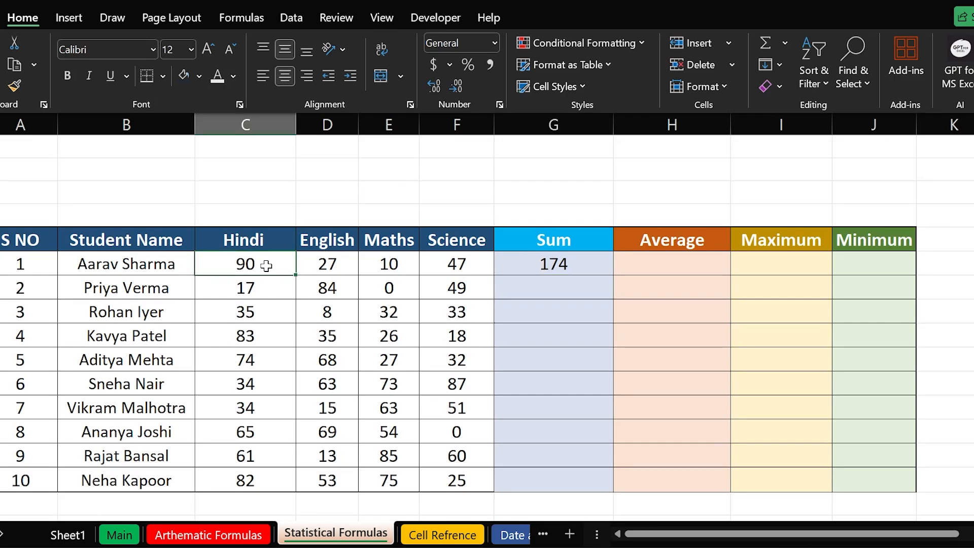
click(332, 264)
click(369, 263)
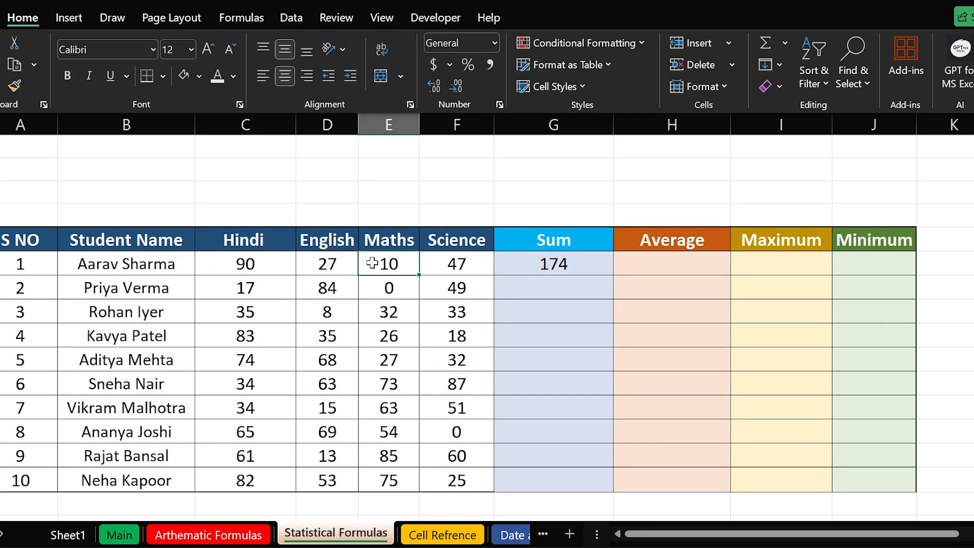
click(458, 270)
click(538, 267)
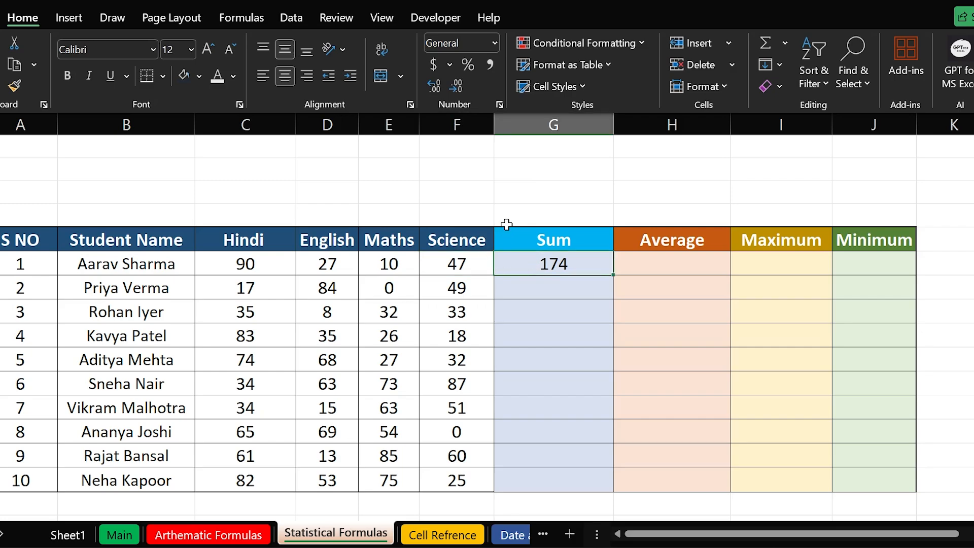
Step: Enter the cross-check formula =C12+D12+E12+F12 in blank cell G9, two rows above the Sum header
drag(506, 224, 525, 202)
click(525, 198)
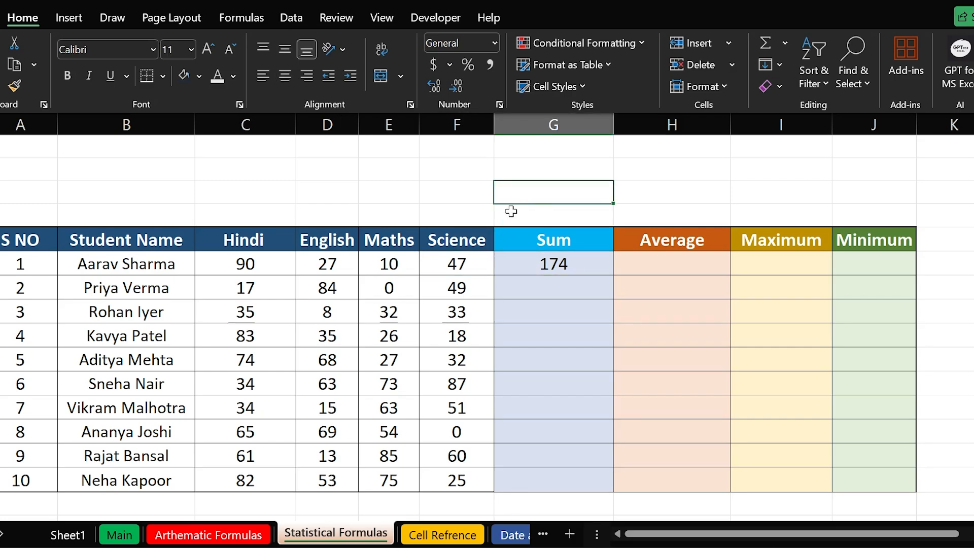
text(=)
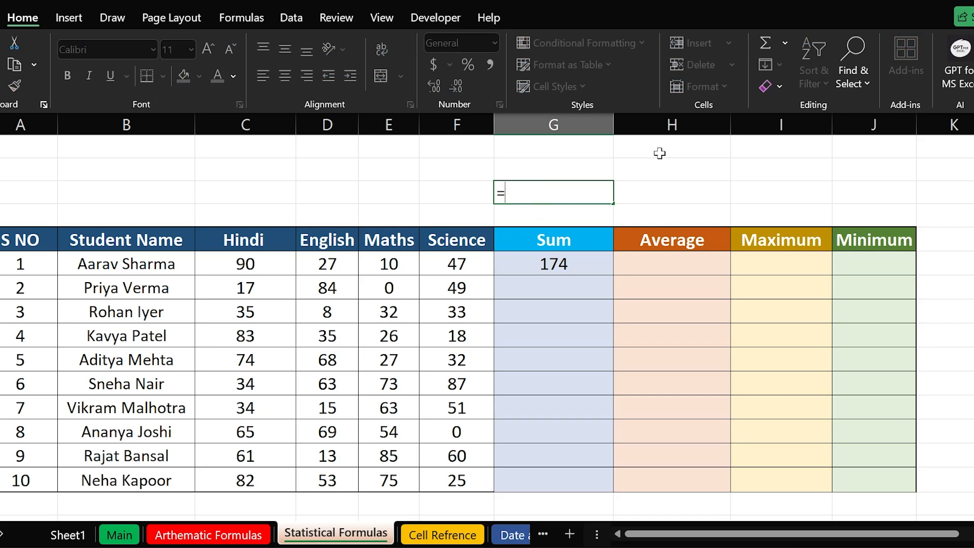
click(237, 263)
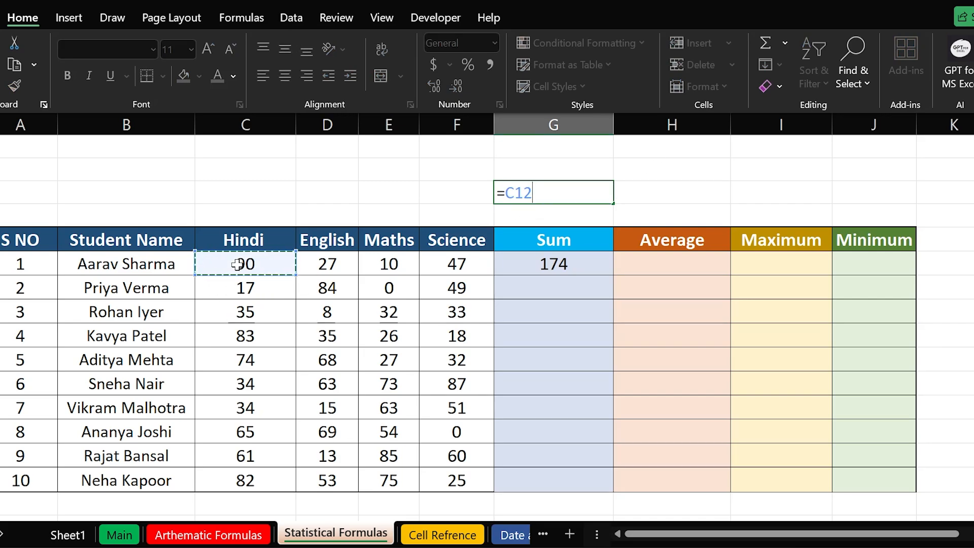
text(+)
click(325, 268)
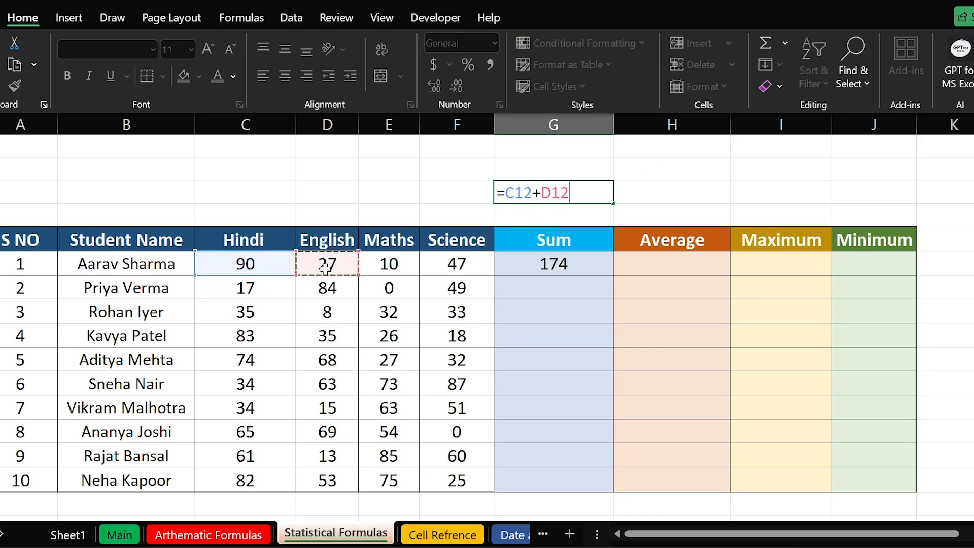
text(+)
click(384, 264)
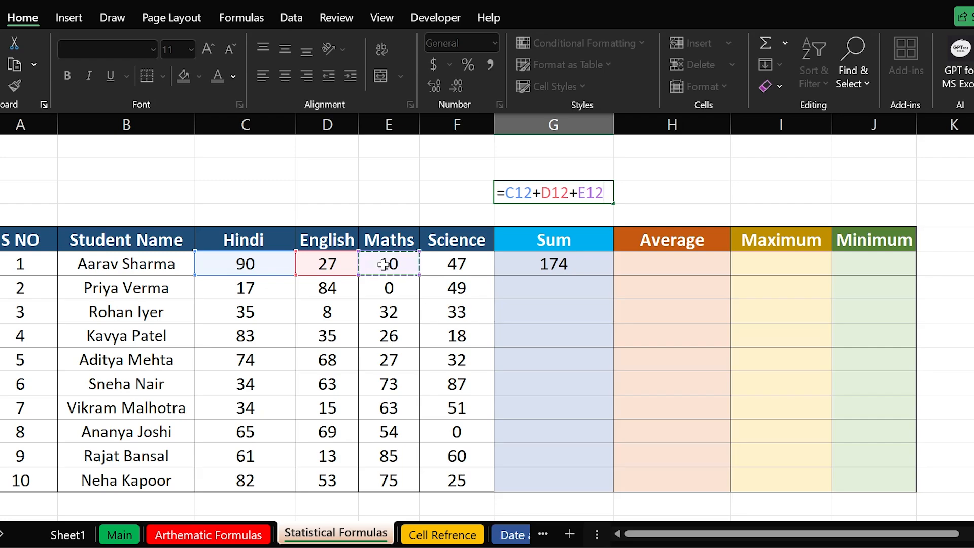
text(+)
click(453, 264)
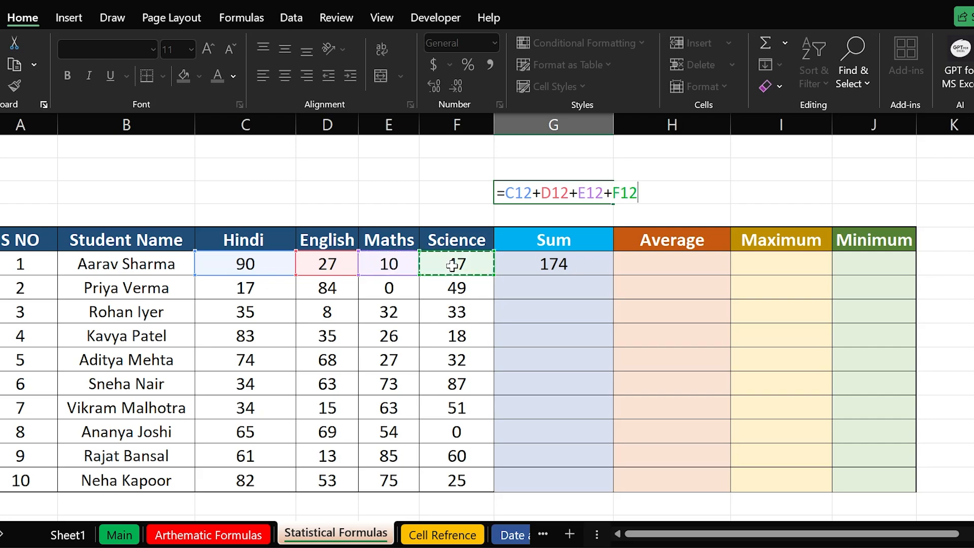
key(Return)
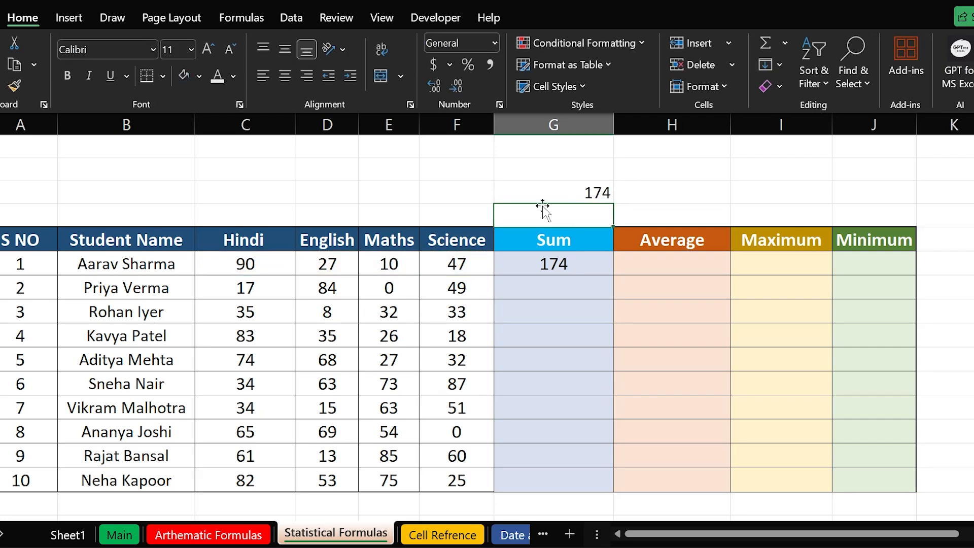
Step: Inspect the cross-check addition formula above the Sum header, then clear that cell
double_click(515, 194)
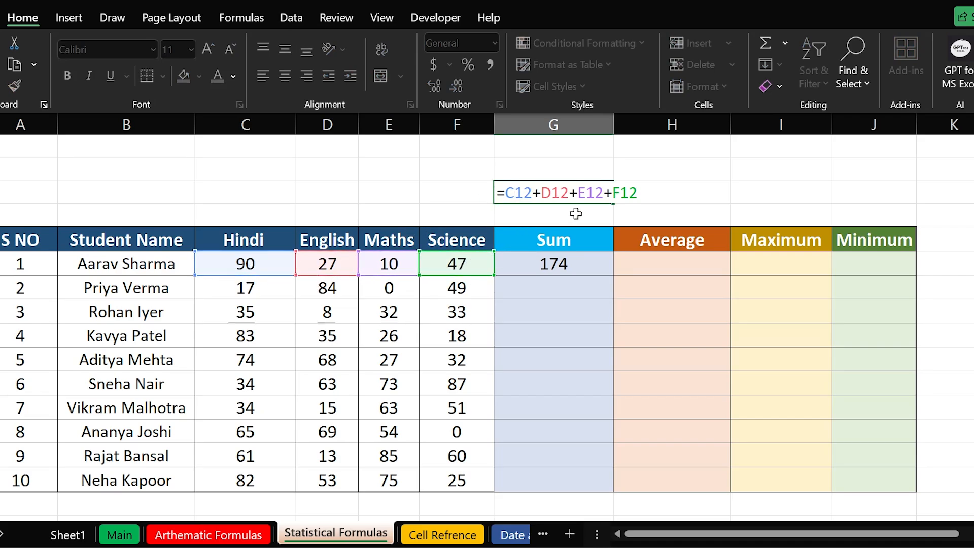
key(Escape)
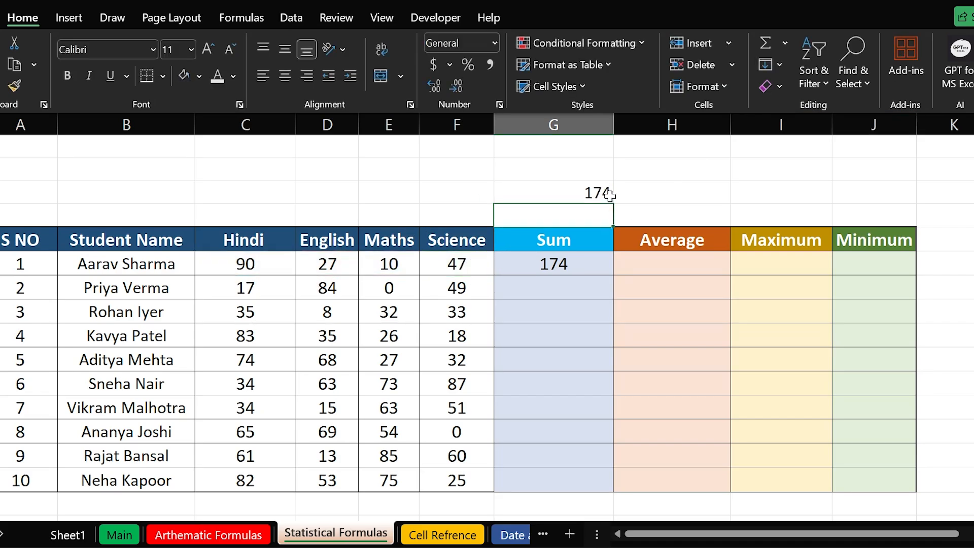
click(576, 264)
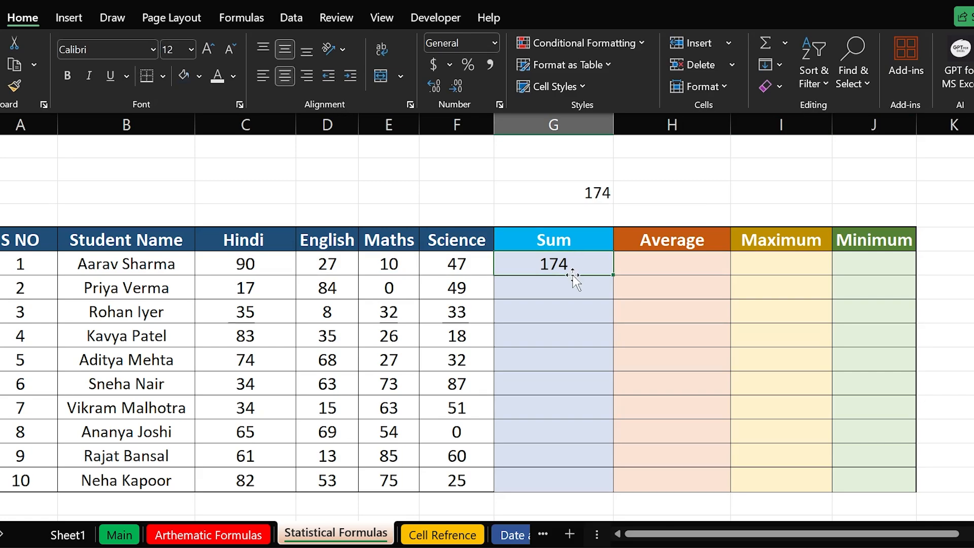
click(604, 193)
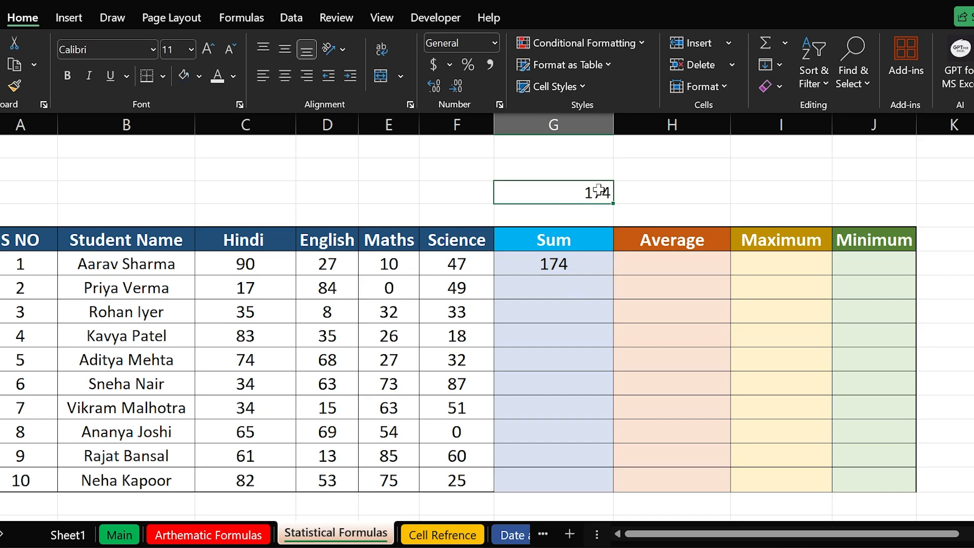
key(Delete)
Step: Fill the first student's SUM formula down the Sum column for all ten students
click(539, 261)
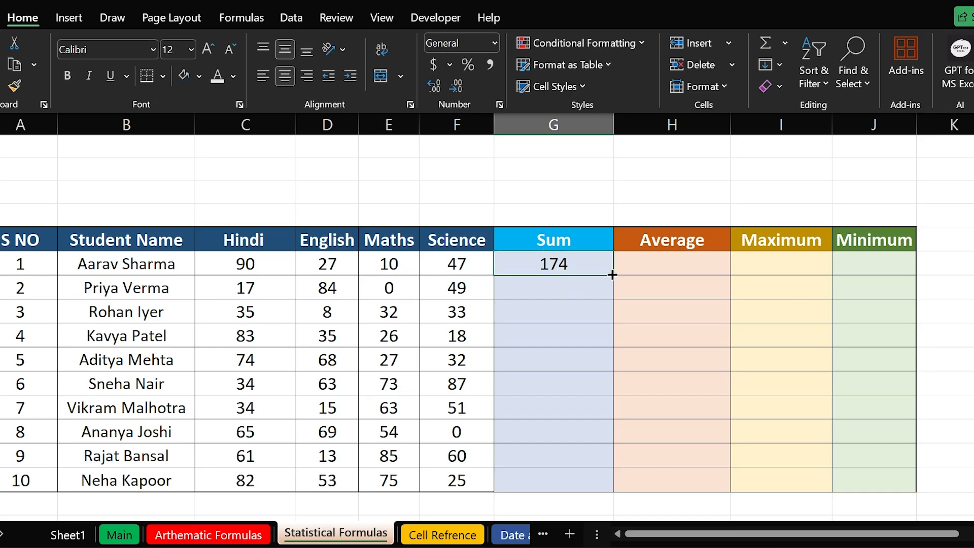
drag(612, 278, 623, 479)
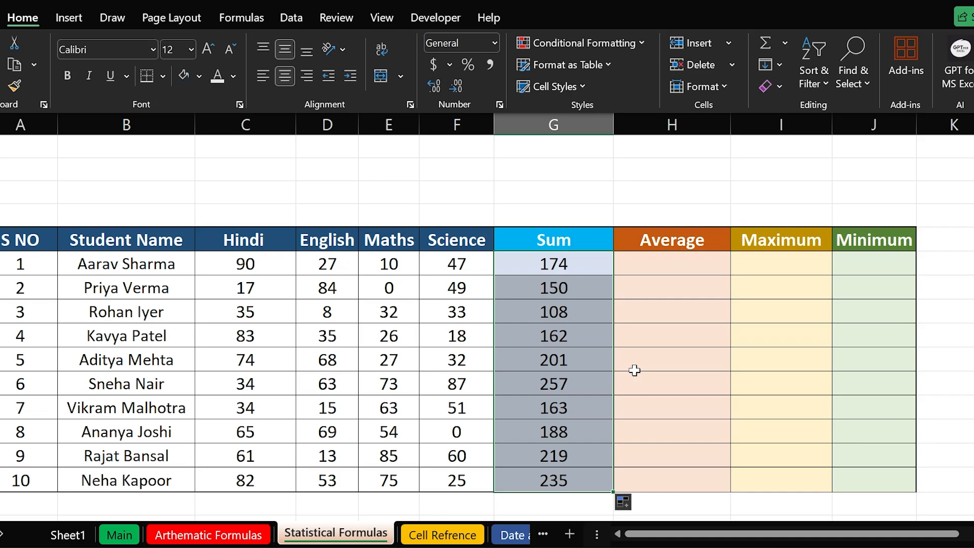
Step: Start a formula in the first student's Average cell
click(672, 267)
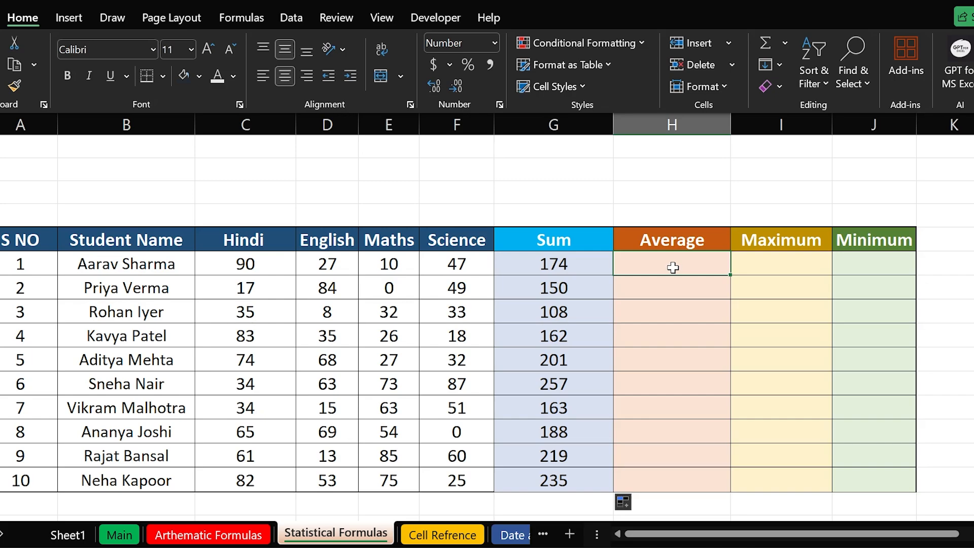
text(=)
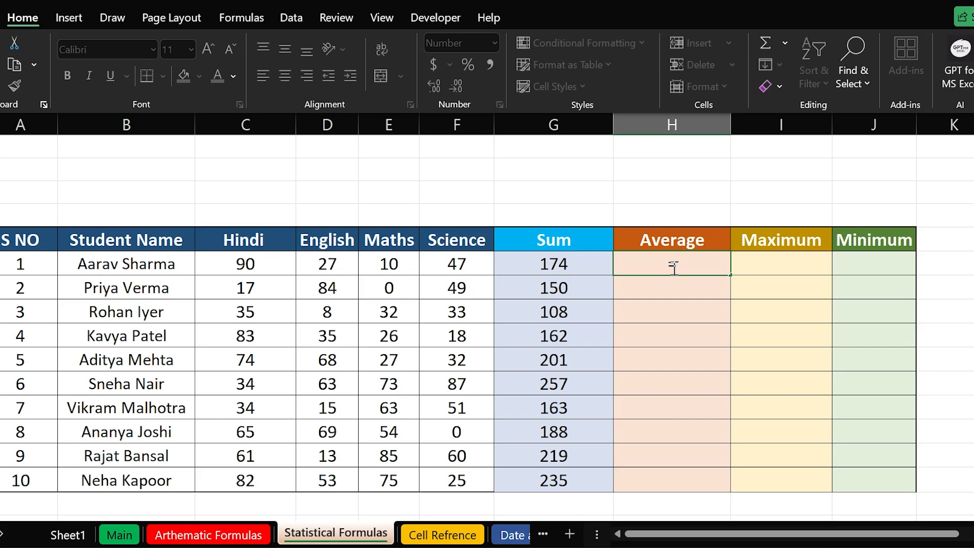
drag(218, 257, 442, 257)
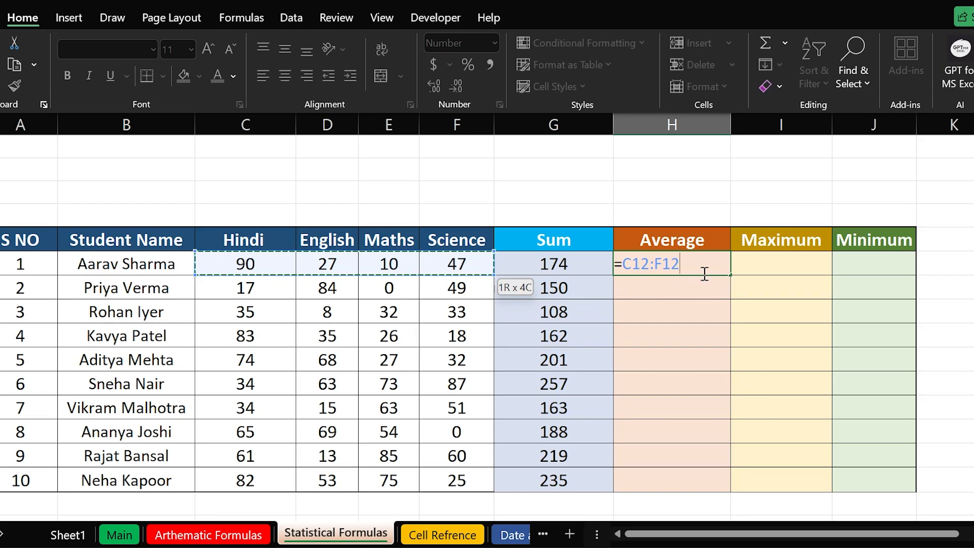
key(BackSpace)
key(BackSpace)
key(BackSpace)
key(BackSpace)
key(BackSpace)
key(BackSpace)
key(BackSpace)
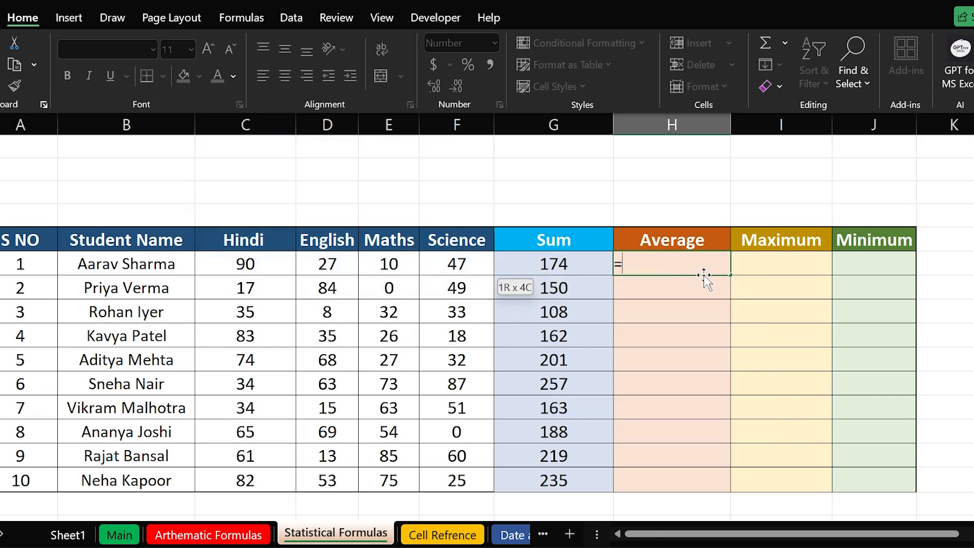
Step: Complete the first student's Average cell with an AVERAGE formula over the four subject marks C12:F12
text(average)
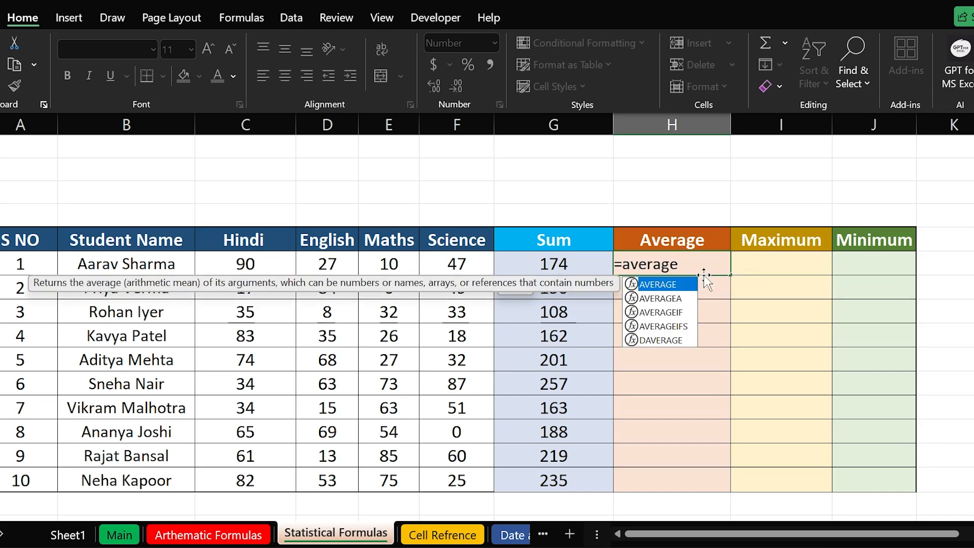
key(Tab)
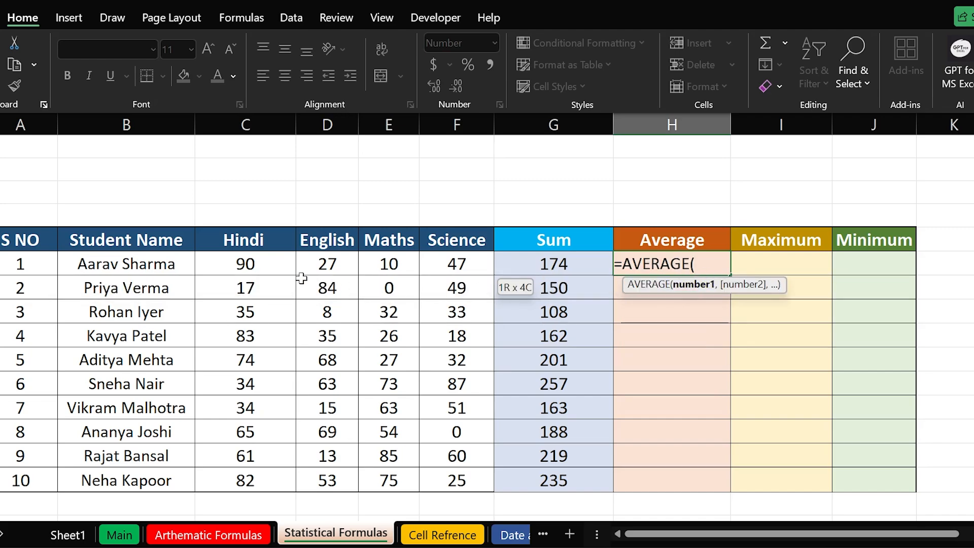
drag(258, 263, 453, 265)
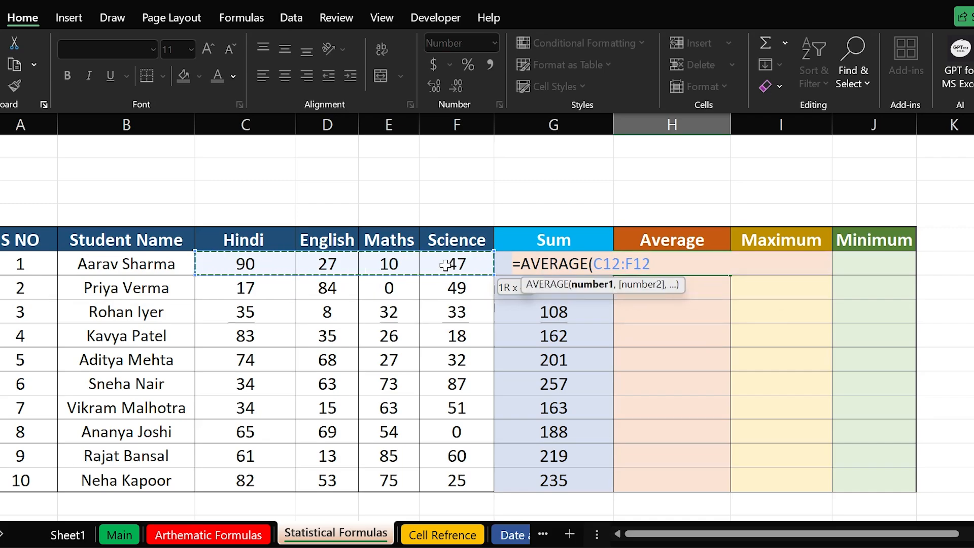
key(Return)
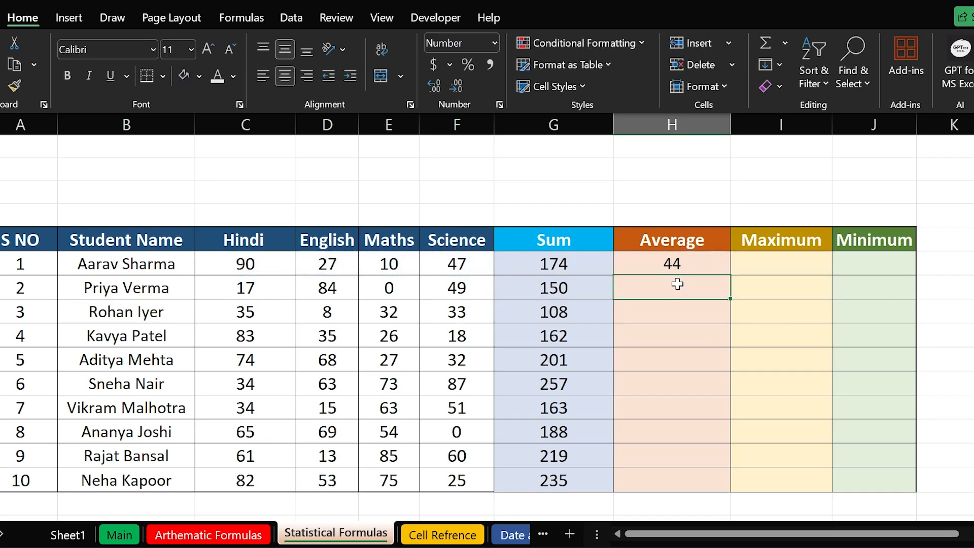
Step: Add two decimal places to the first student's average, remove them again, and fill its formula down the Average column for all ten students
click(697, 265)
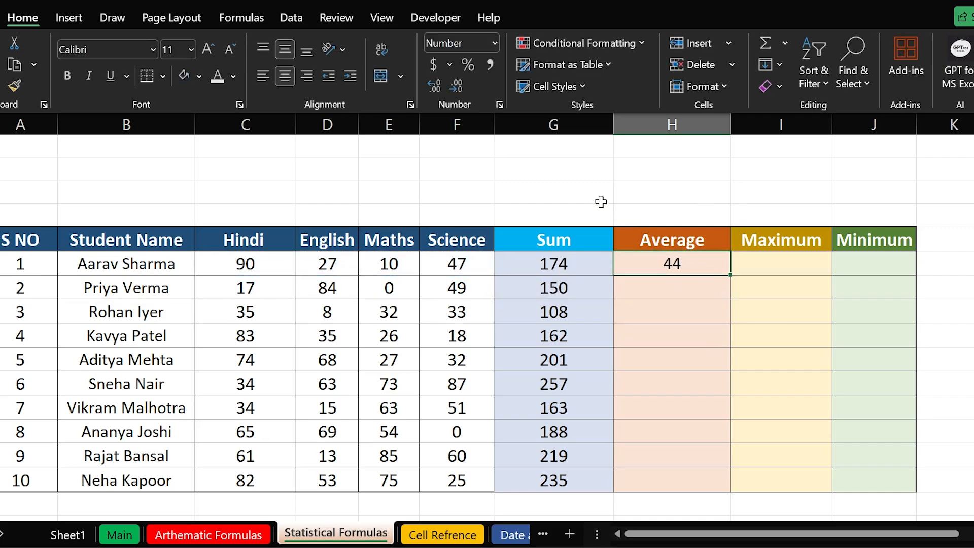
click(431, 83)
click(435, 86)
click(454, 89)
click(454, 90)
double_click(730, 276)
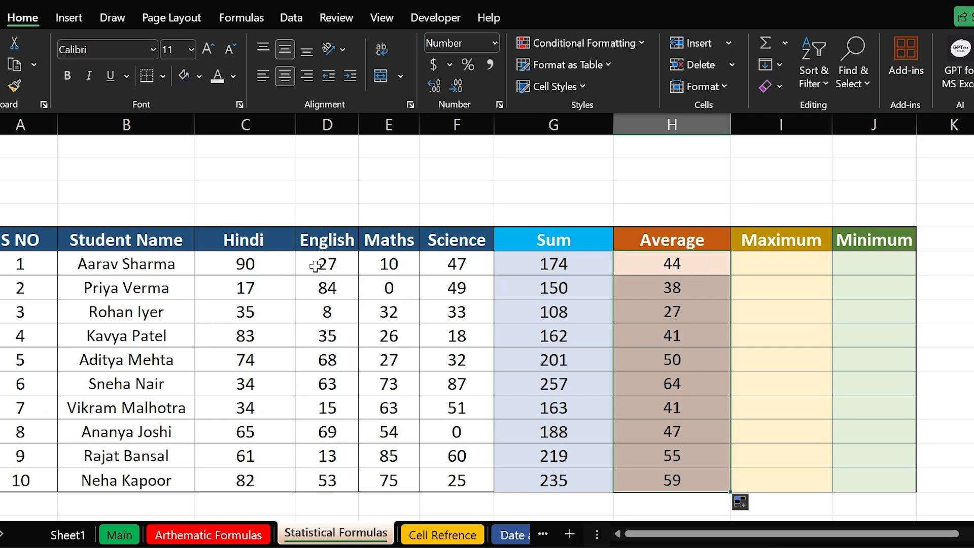
Step: Enter a MAX formula over the four subject marks C12:F12 in the first student's Maximum cell
drag(253, 272, 459, 268)
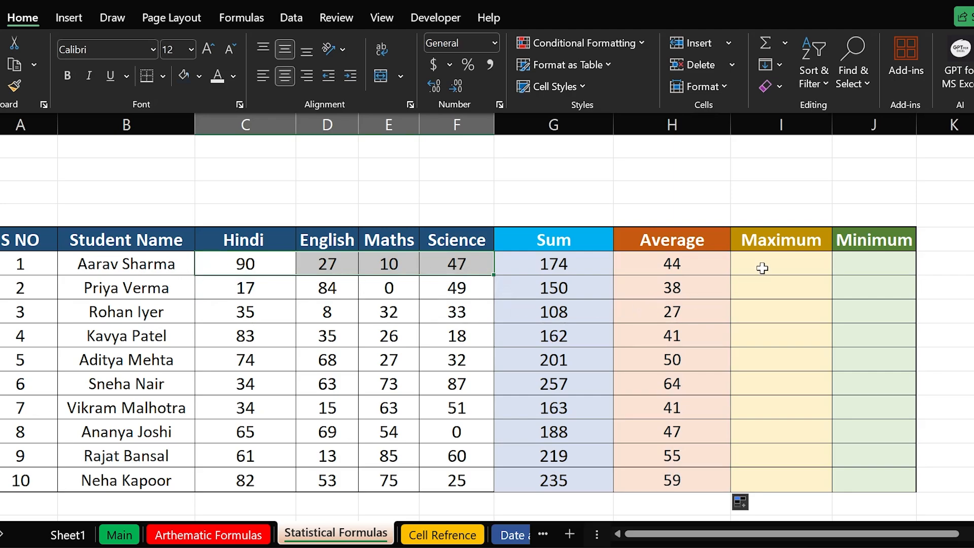
click(762, 268)
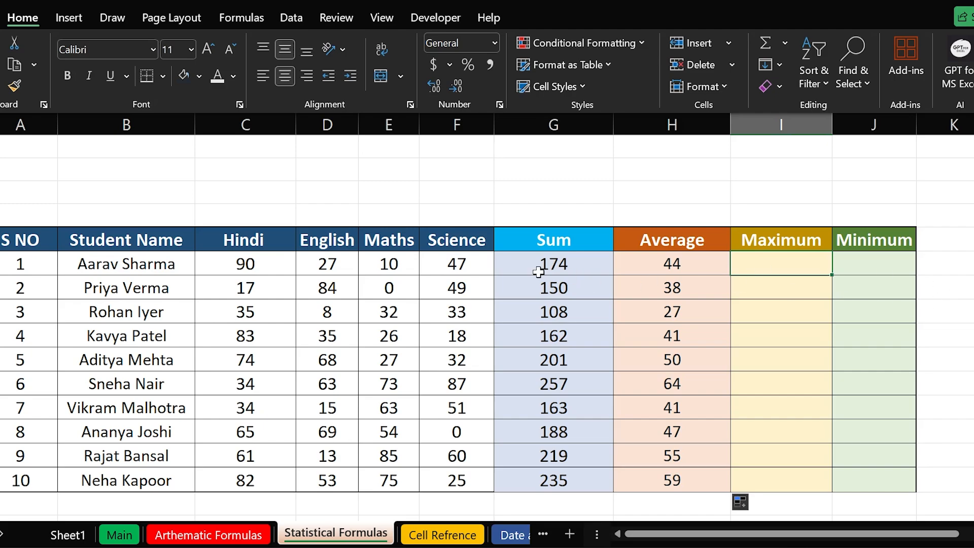
click(210, 269)
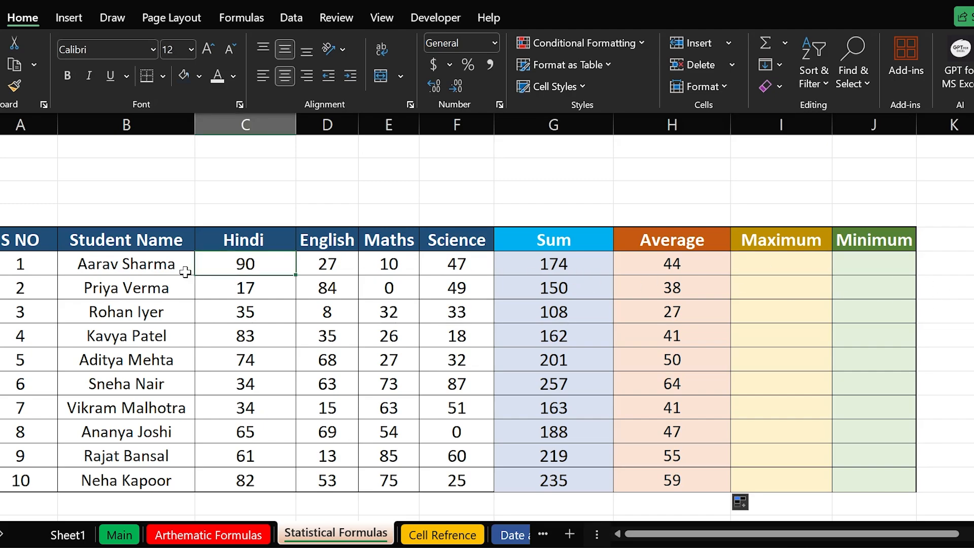
drag(211, 265, 429, 269)
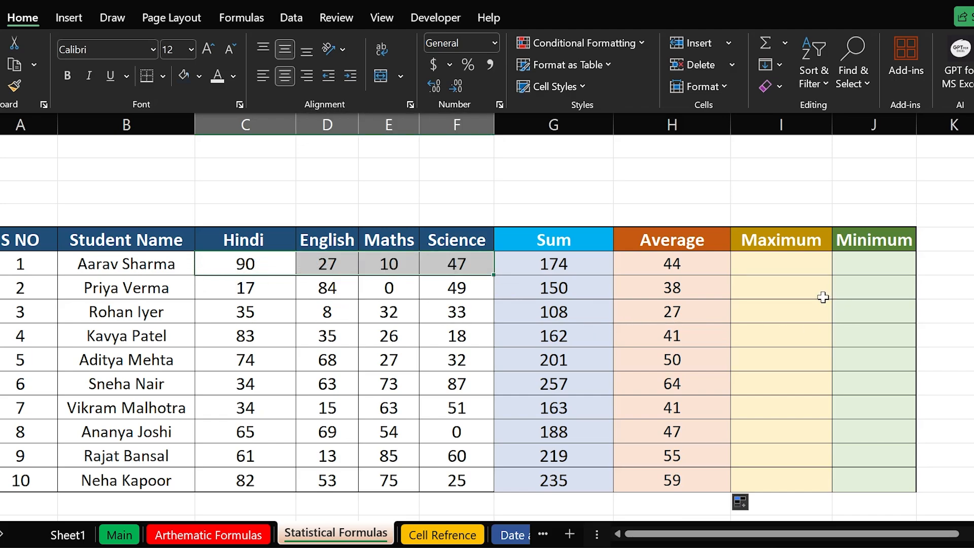
click(806, 278)
click(809, 261)
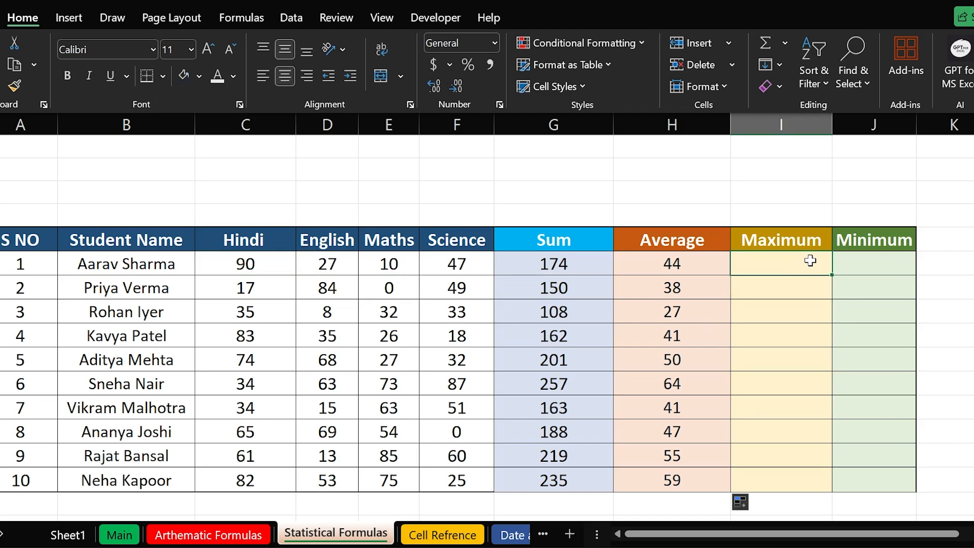
text(=)
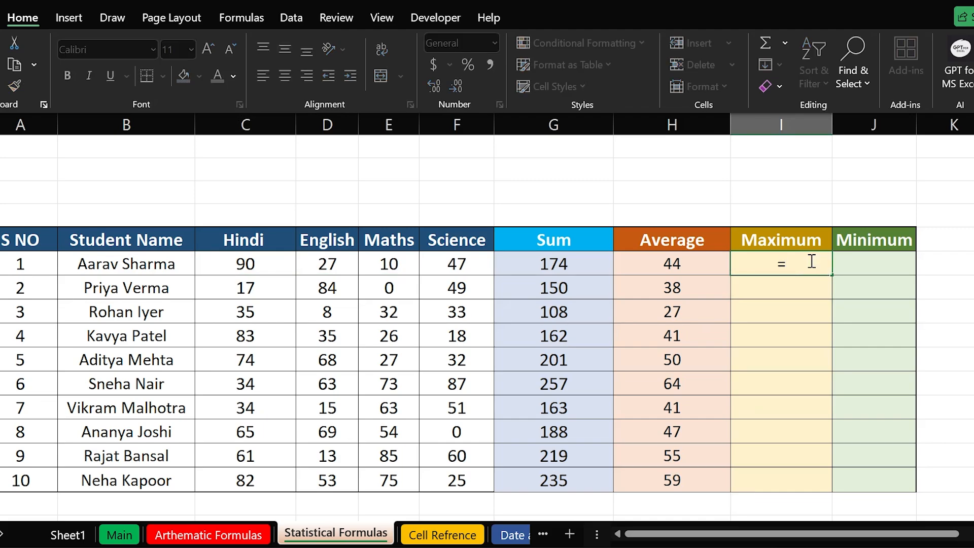
text(max)
key(Tab)
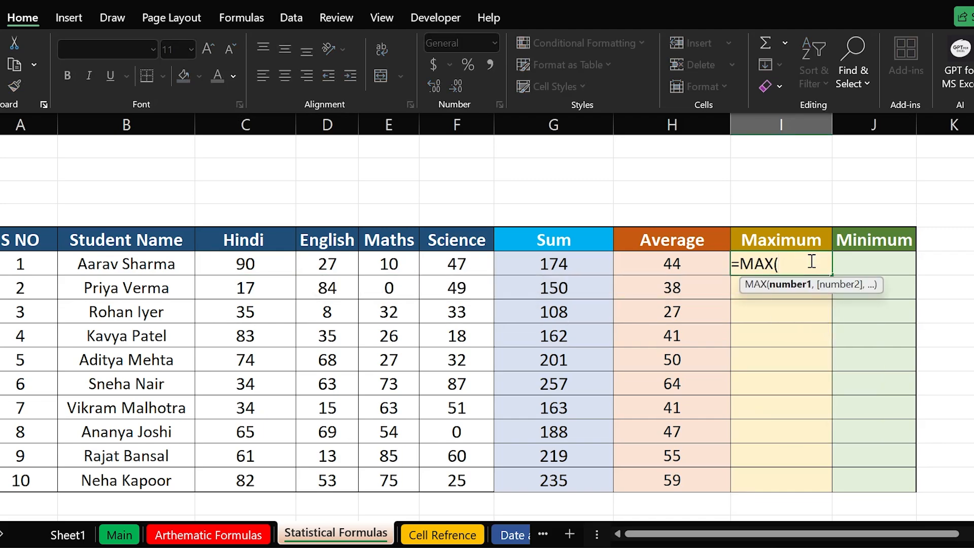
drag(248, 264, 455, 263)
key(Return)
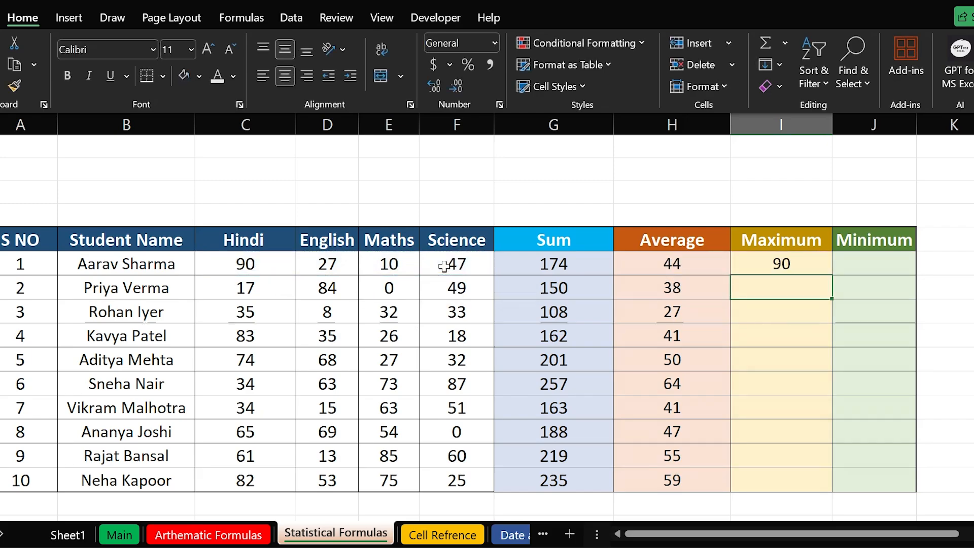
Step: Fill the first student's MAX formula down the Maximum column for all ten students and check the ninth student's result against the marks
click(768, 261)
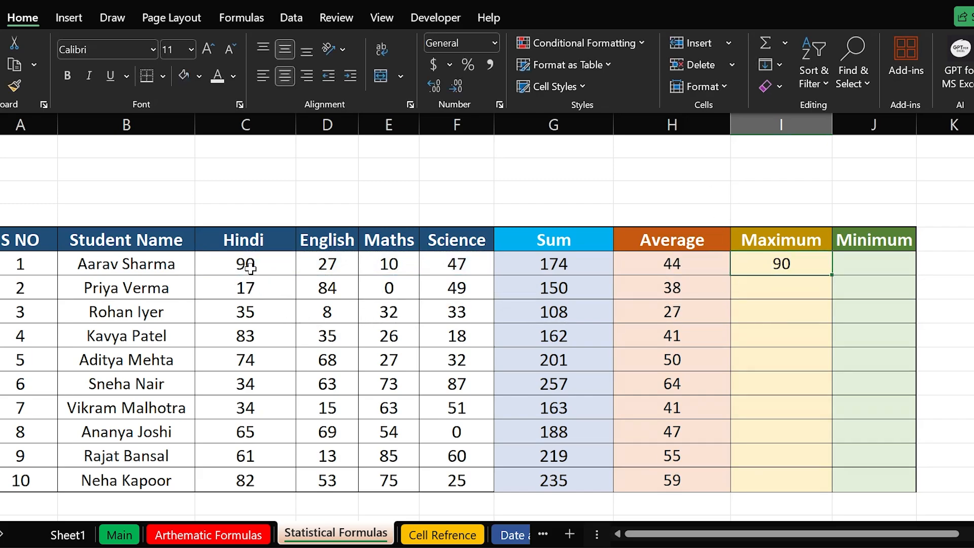
drag(246, 264, 428, 257)
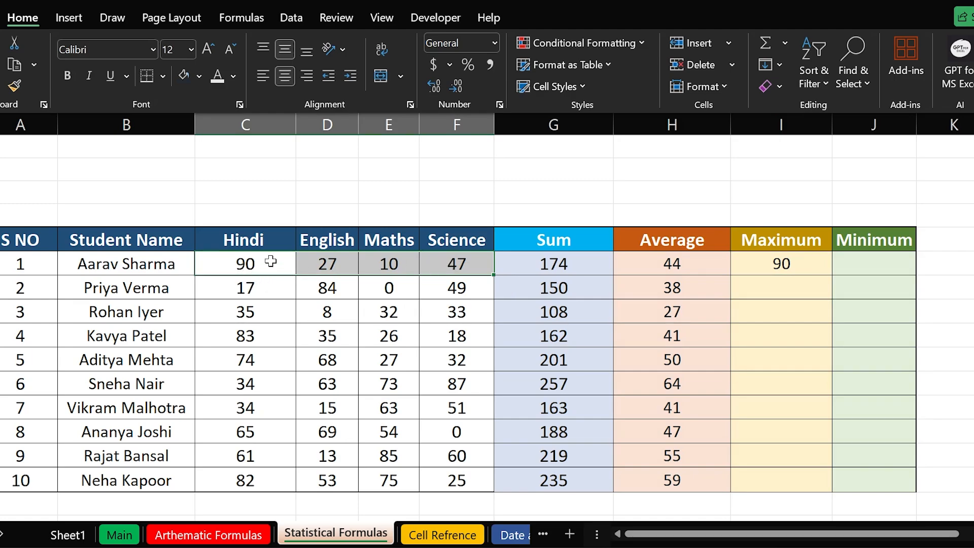
click(793, 270)
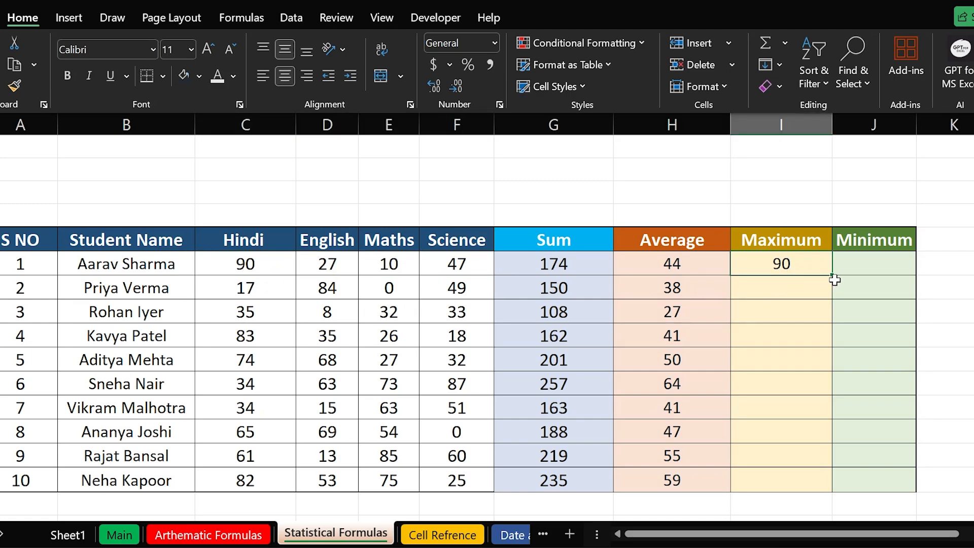
double_click(833, 277)
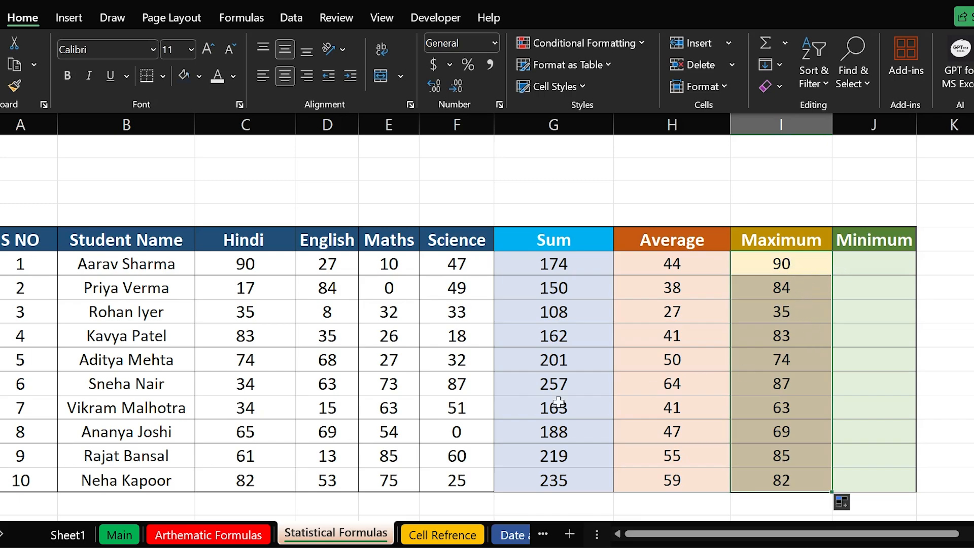
drag(71, 431, 525, 427)
drag(170, 456, 433, 463)
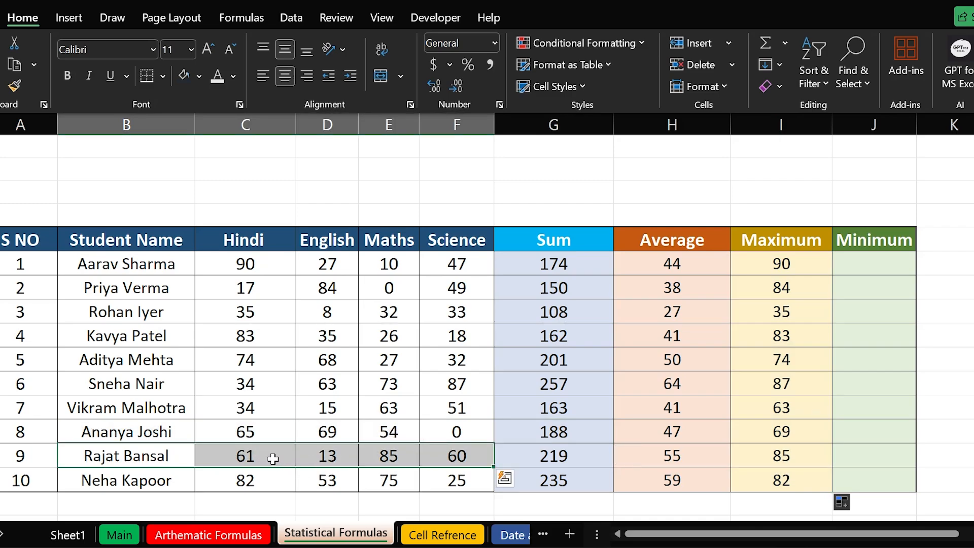
click(400, 457)
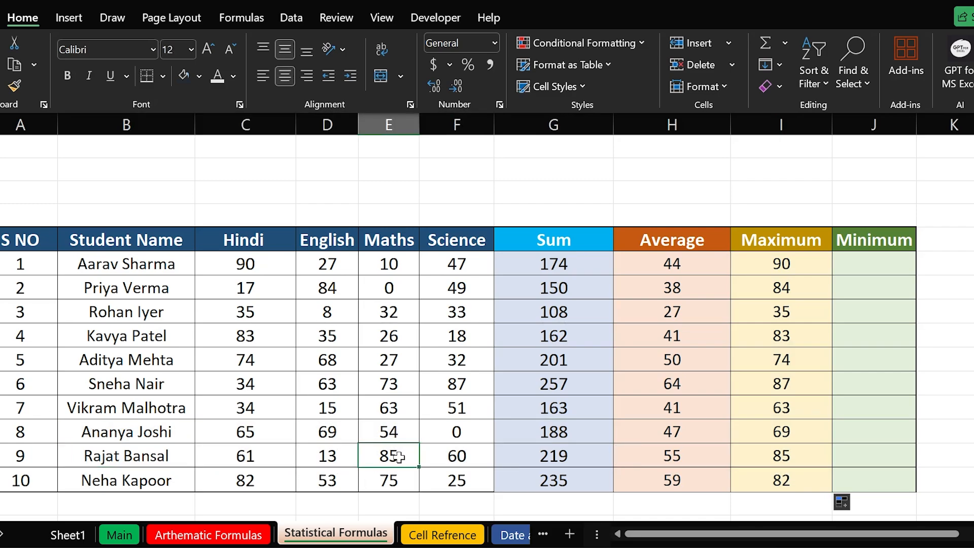
click(754, 459)
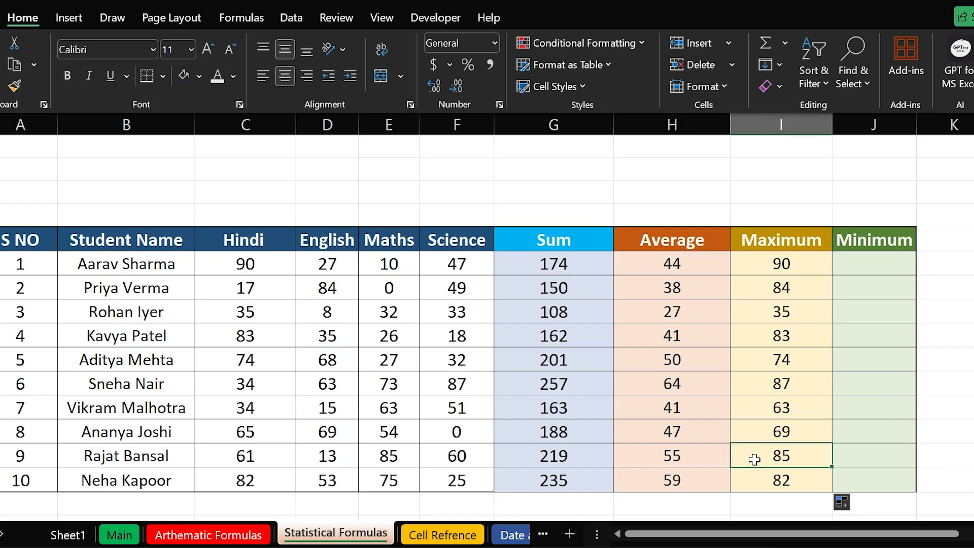
Step: Enter a MIN formula over the four subject marks C12:F12 in the first student's Minimum cell
click(875, 272)
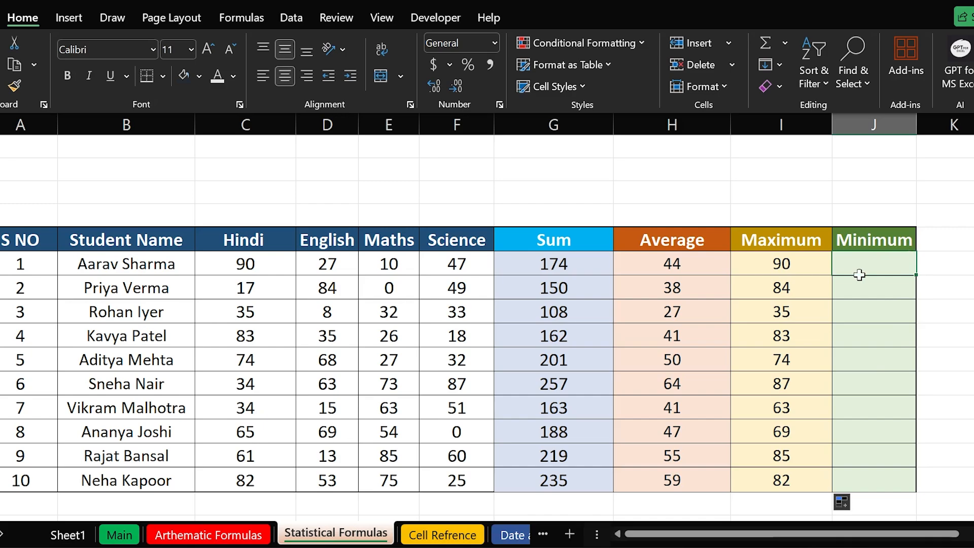
drag(261, 270, 456, 279)
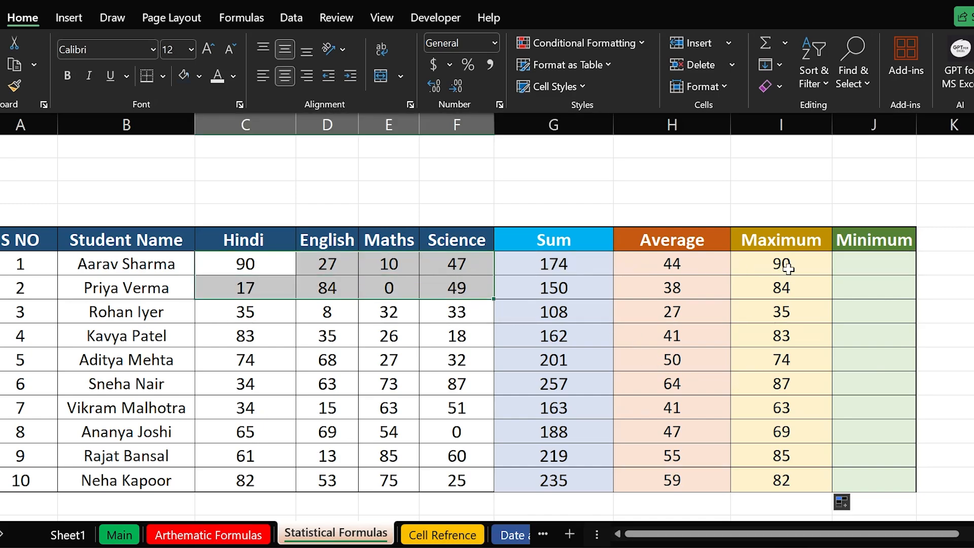
click(844, 264)
text(=)
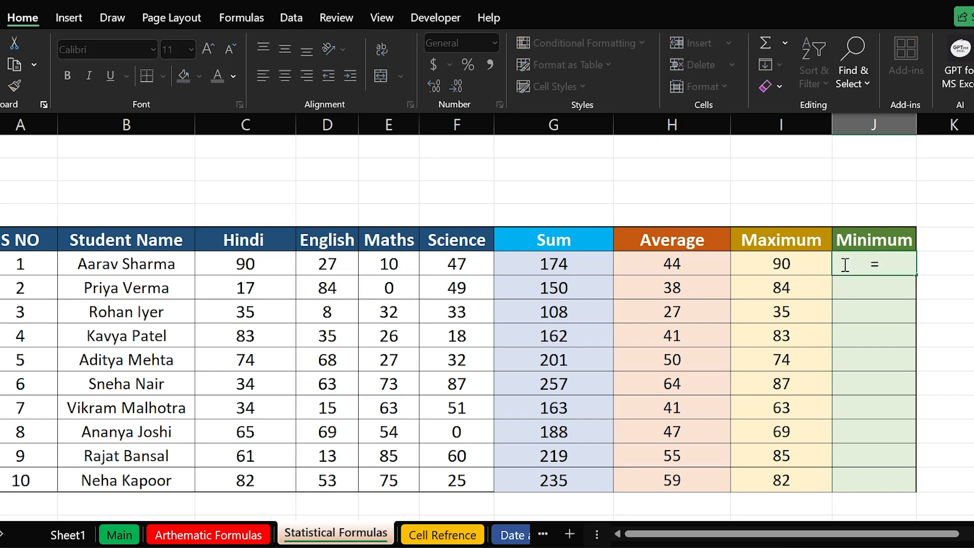
text(min)
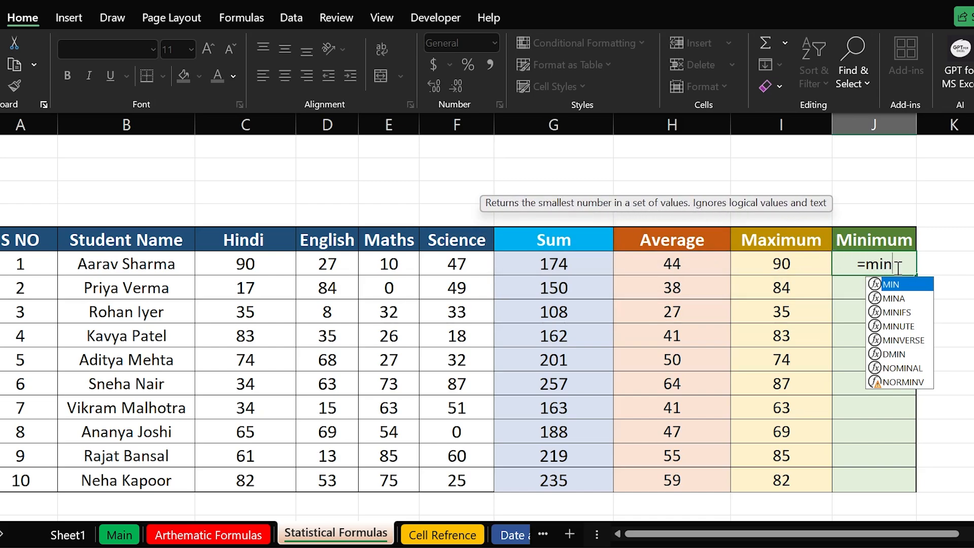
key(Tab)
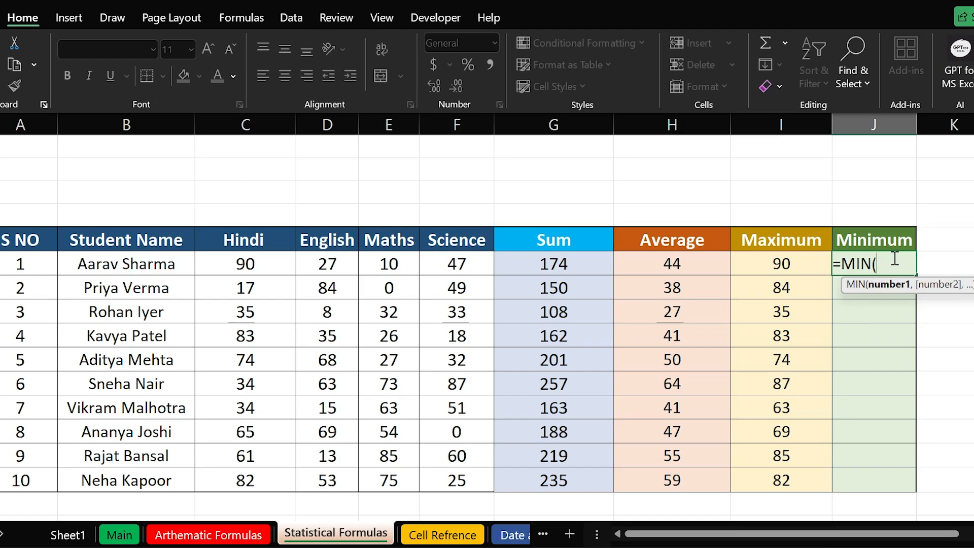
drag(234, 257, 472, 261)
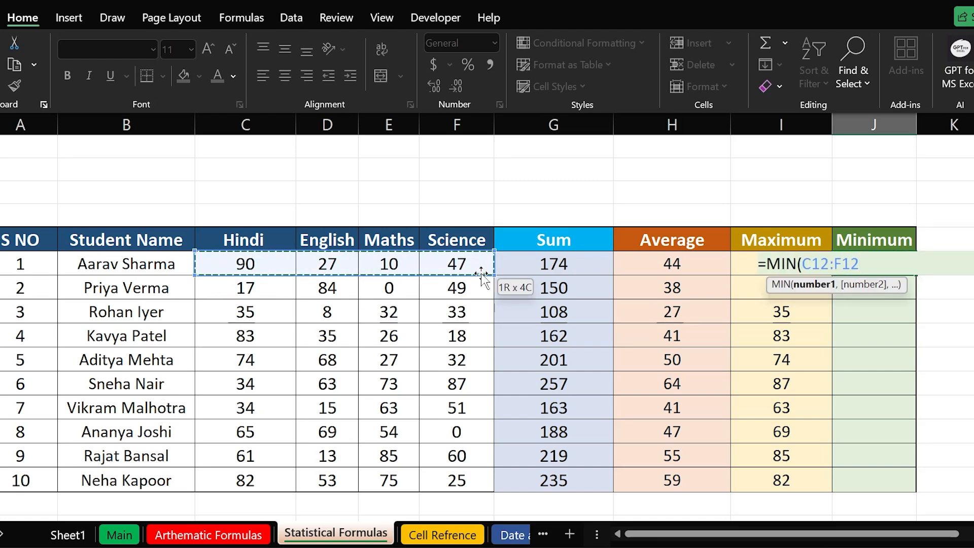
key(Return)
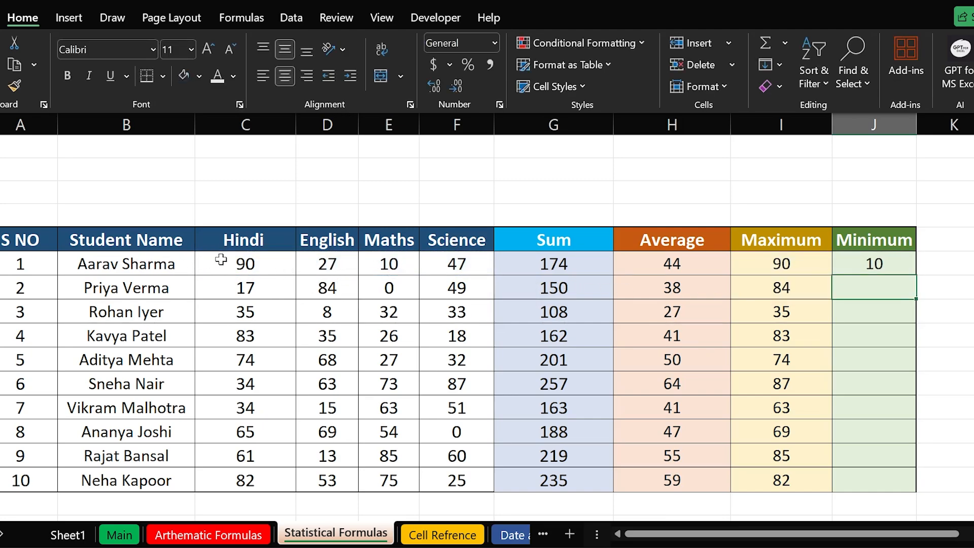
Step: Fill the first student's MIN formula down the Minimum column for all ten students and check the eighth student's result against the marks
drag(224, 261, 475, 261)
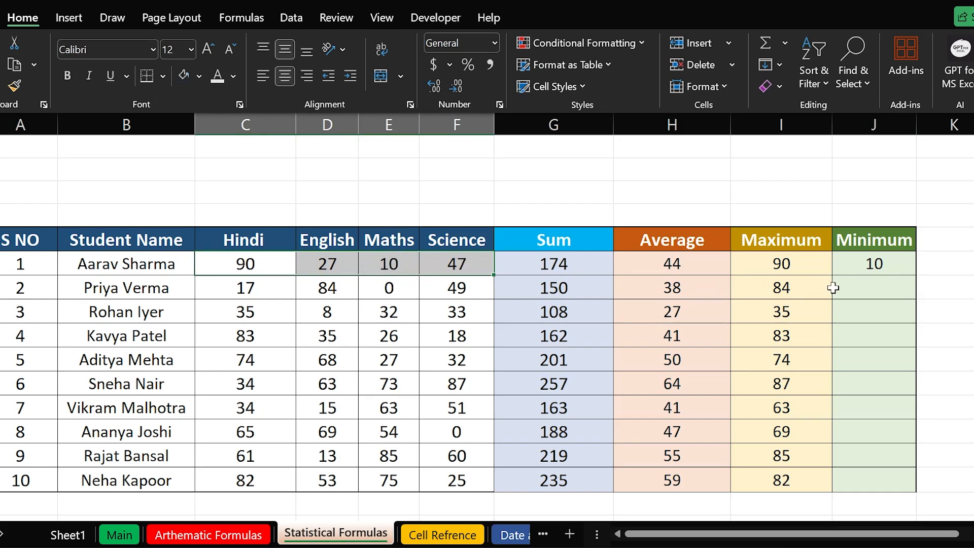
click(871, 263)
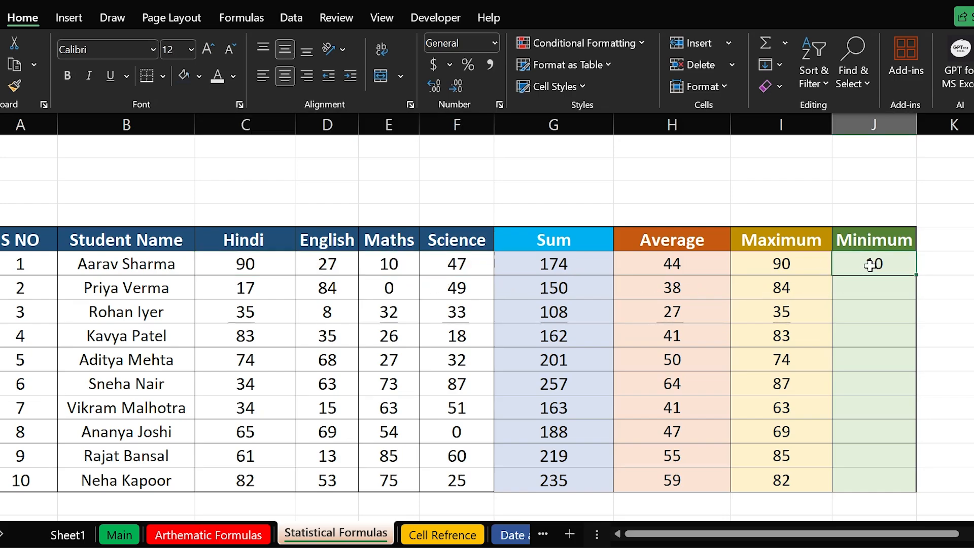
double_click(915, 276)
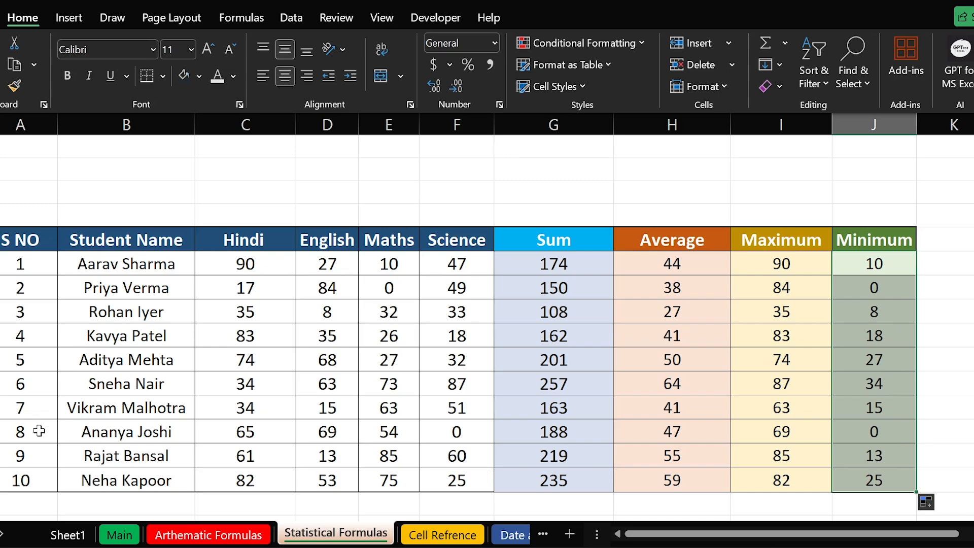
drag(22, 431, 467, 435)
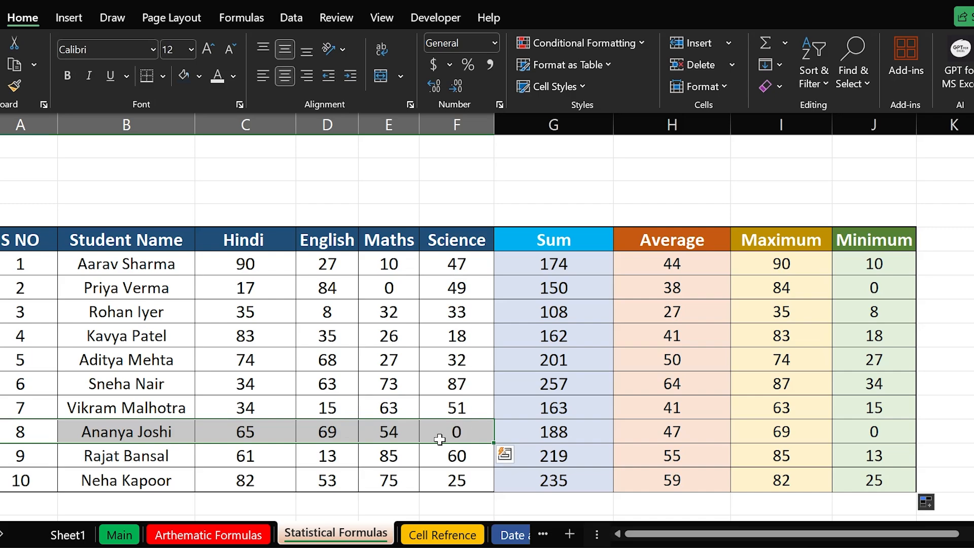
click(867, 432)
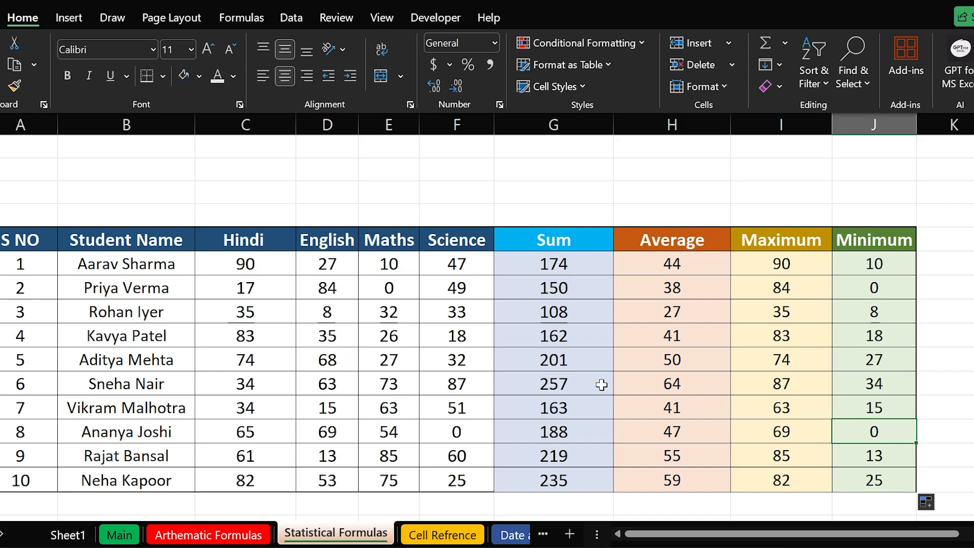
Step: Review the SUM, AVERAGE, MAX and MIN entries in the statistical formulas list above the marks table
scroll(622, 345, up, 2)
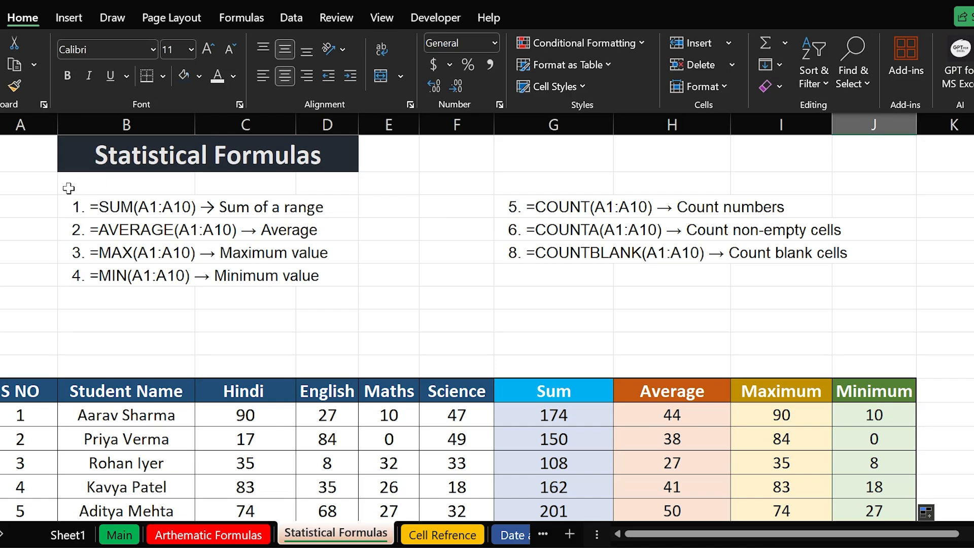
drag(68, 199, 289, 277)
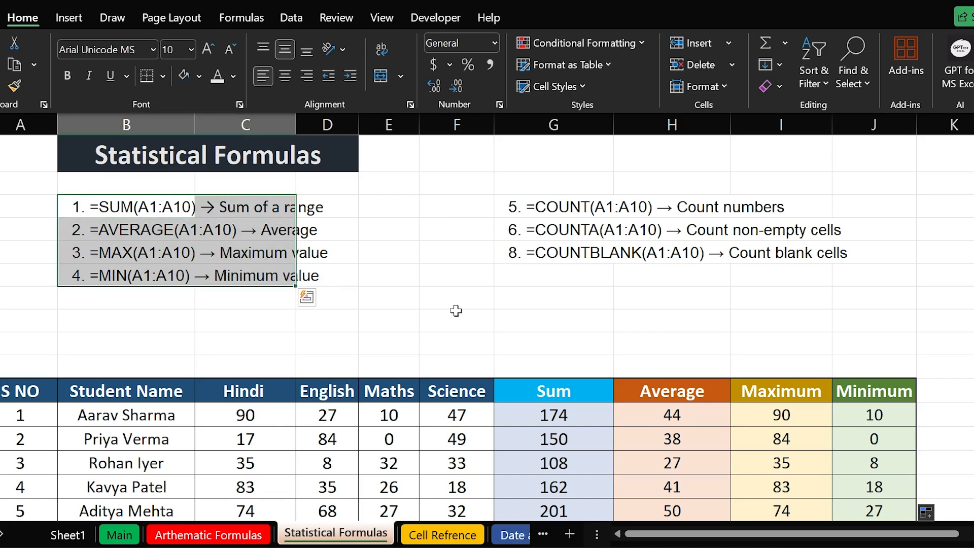
Step: Review the COUNT, COUNTA and COUNTBLANK entries in the formula list and the second marks table with its Count, Count A and Count Blank columns
click(544, 312)
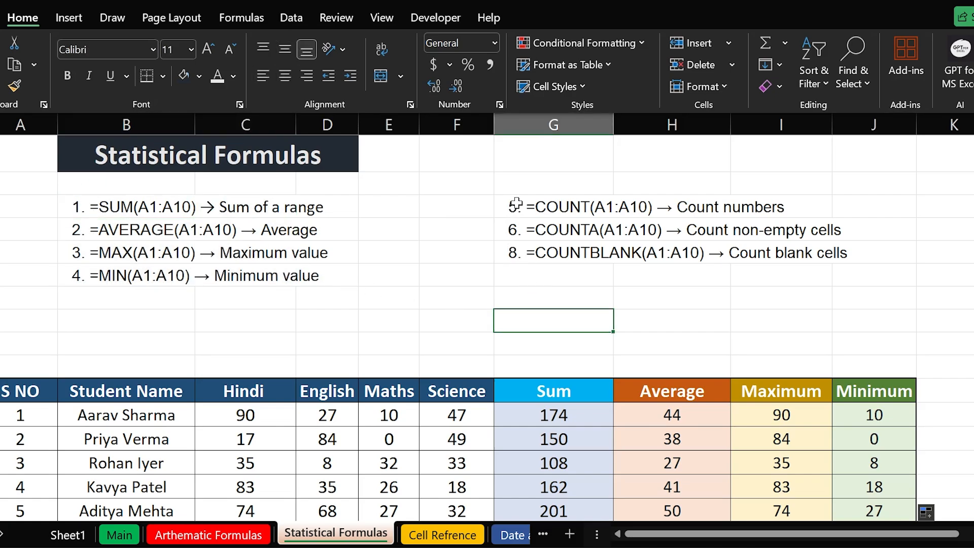
drag(514, 203, 821, 253)
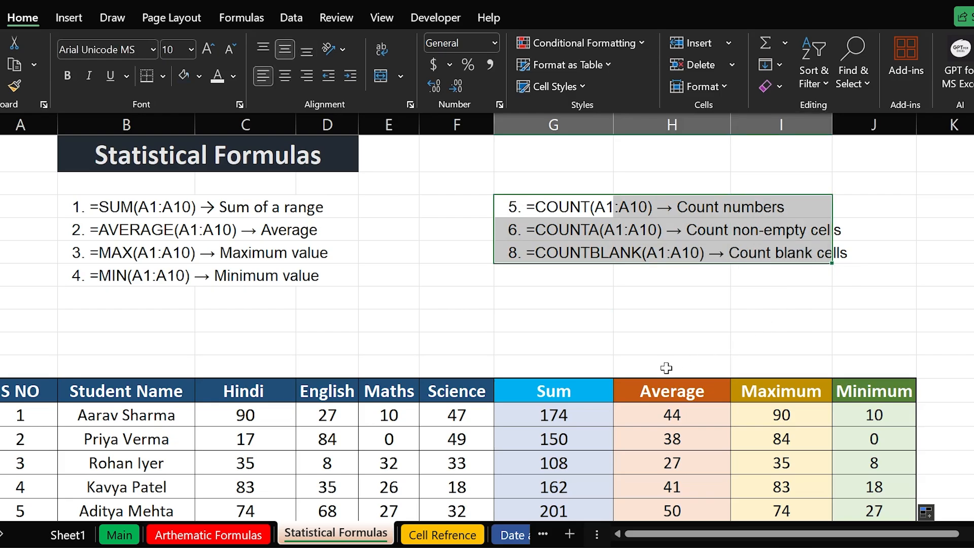
scroll(660, 334, down, 1)
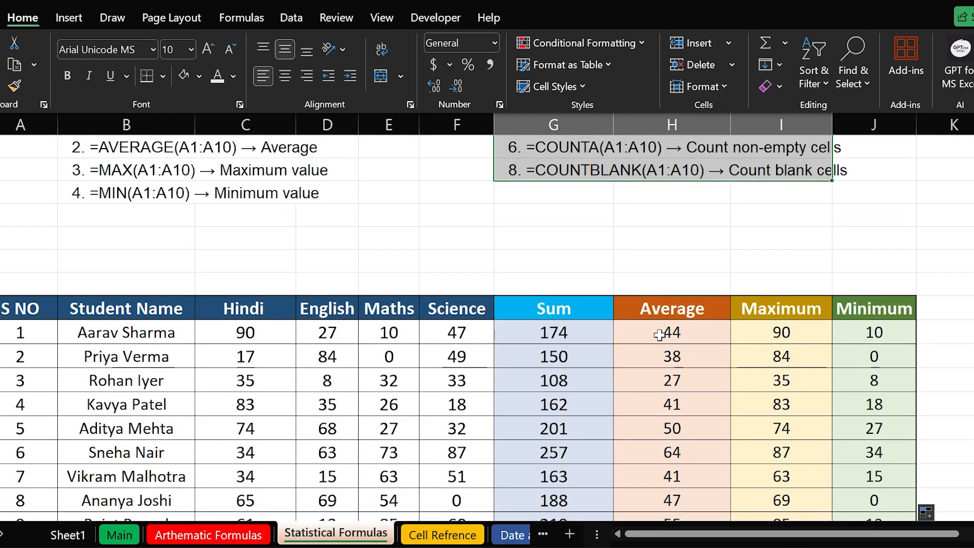
scroll(659, 335, down, 3)
scroll(658, 333, down, 5)
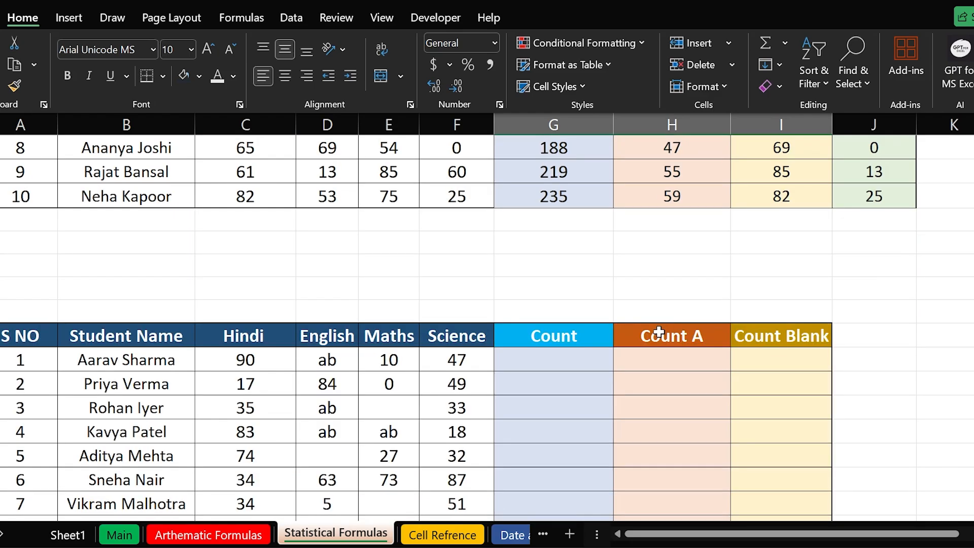
scroll(517, 316, up, 1)
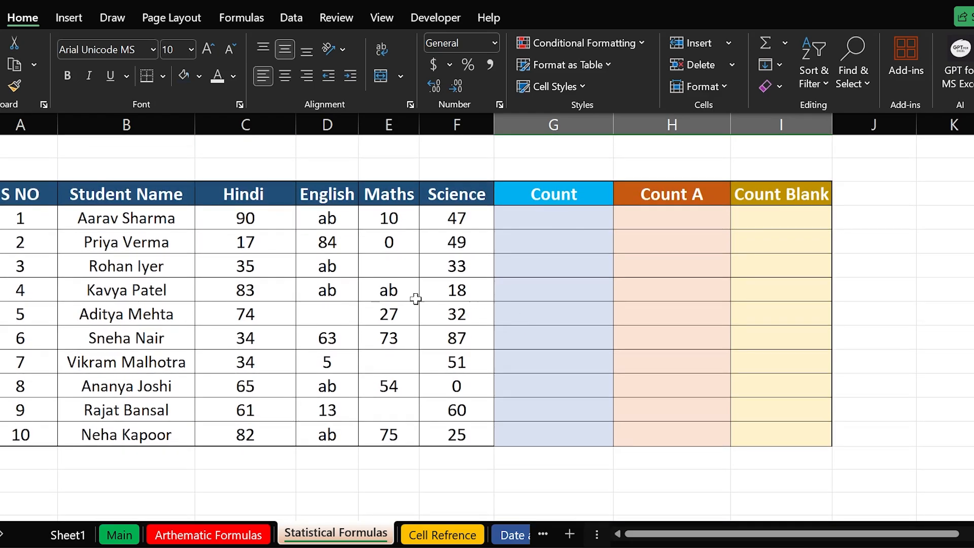
drag(18, 193, 464, 428)
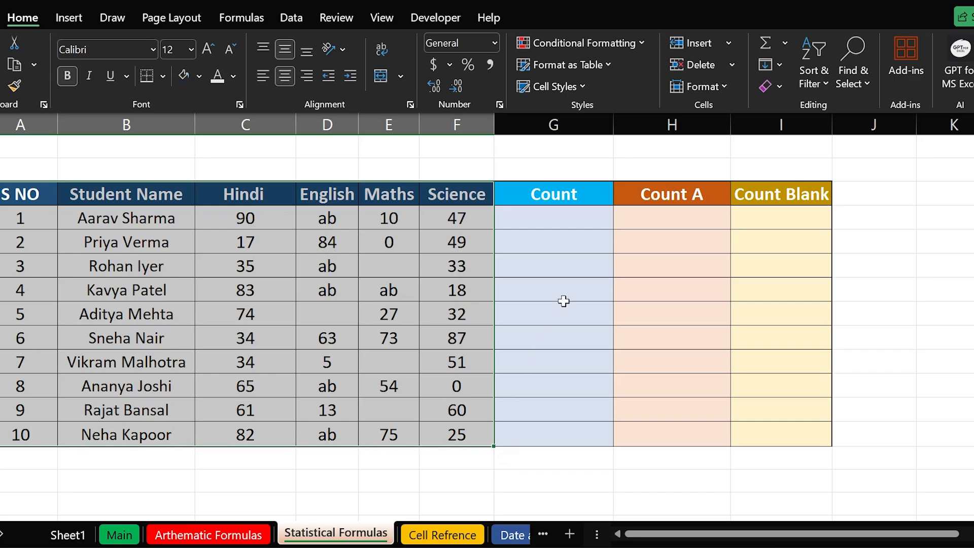
click(560, 203)
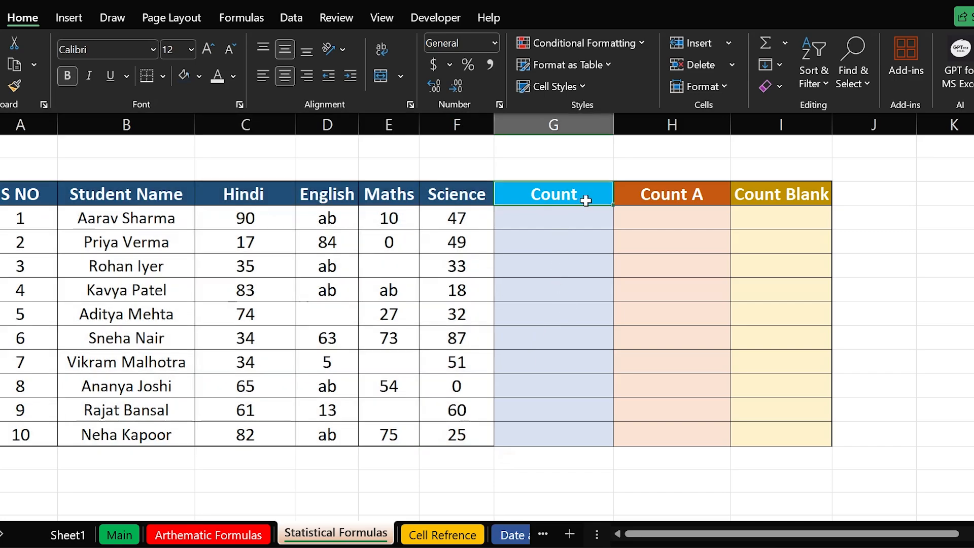
click(667, 201)
click(775, 196)
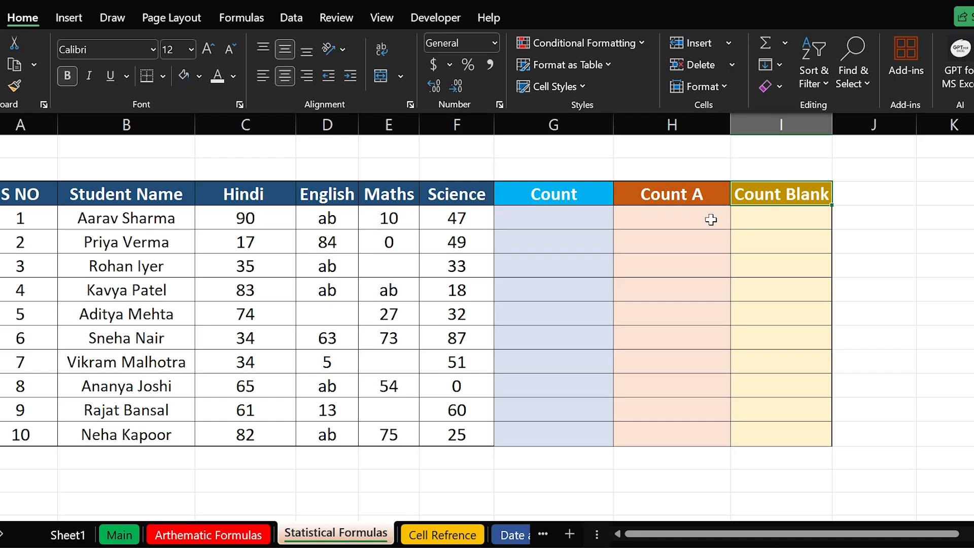
Step: Enter a COUNT formula over the four subject marks C28:F28 in the first student's Count cell and check it against the marks
click(550, 213)
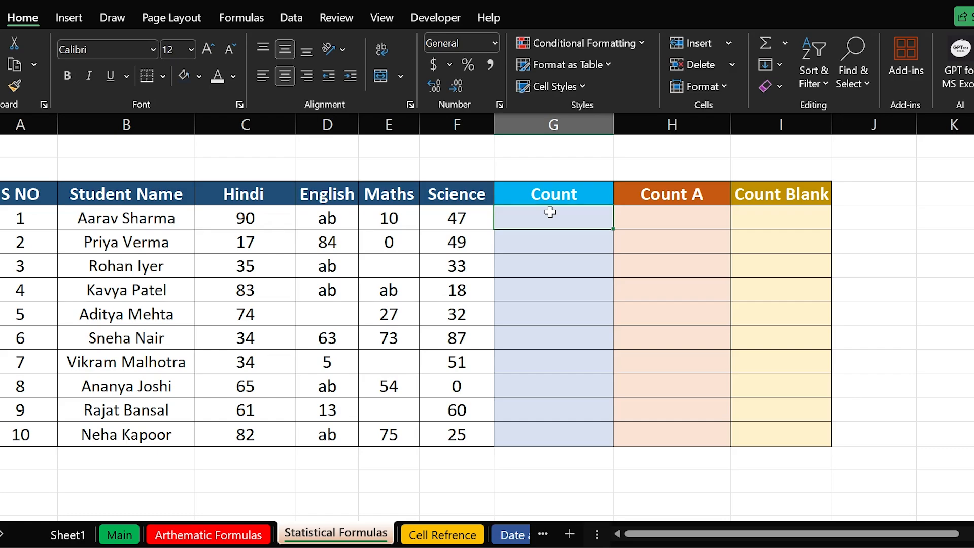
drag(244, 219, 447, 213)
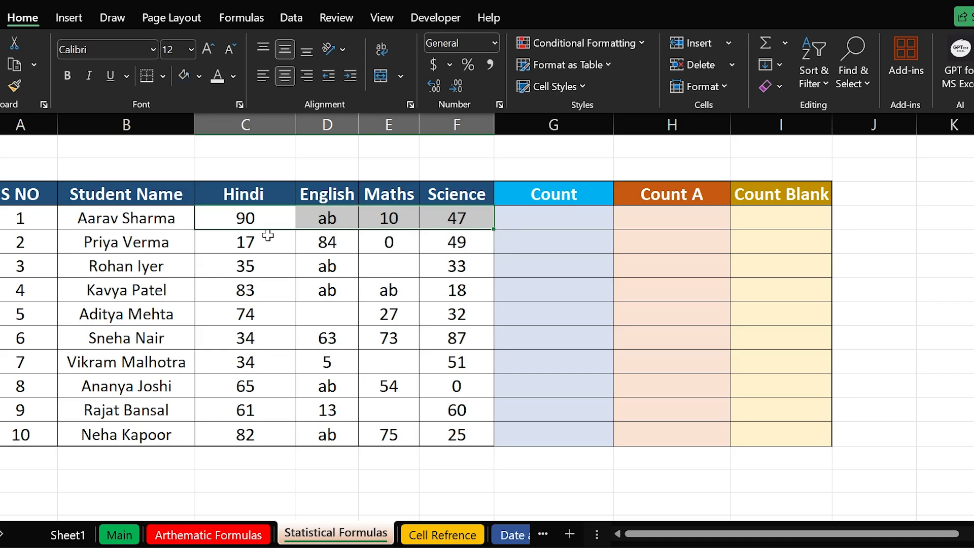
click(259, 219)
click(378, 218)
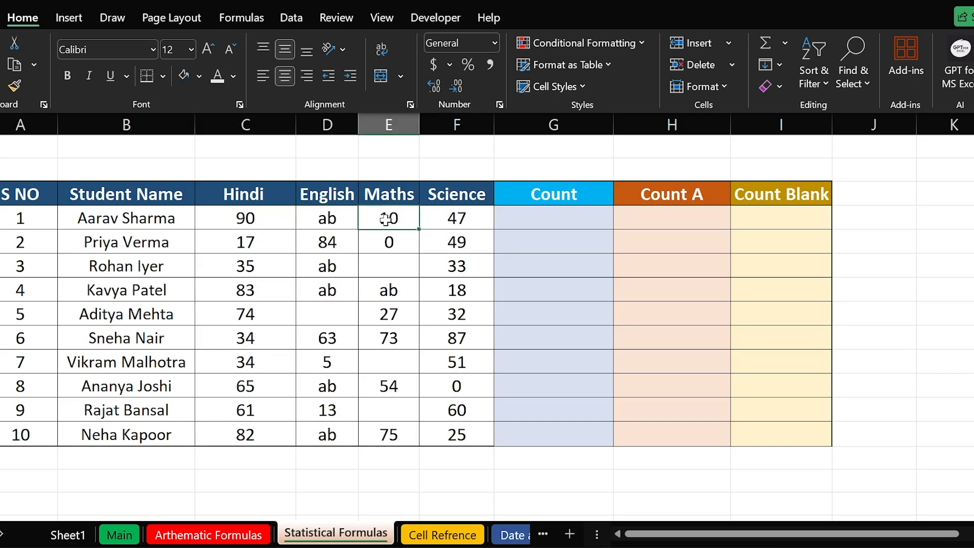
click(479, 218)
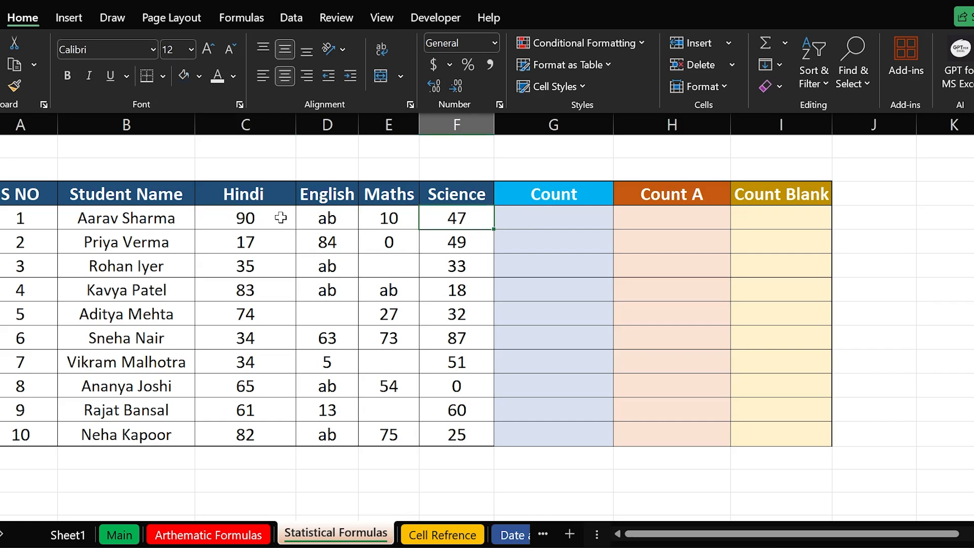
click(518, 217)
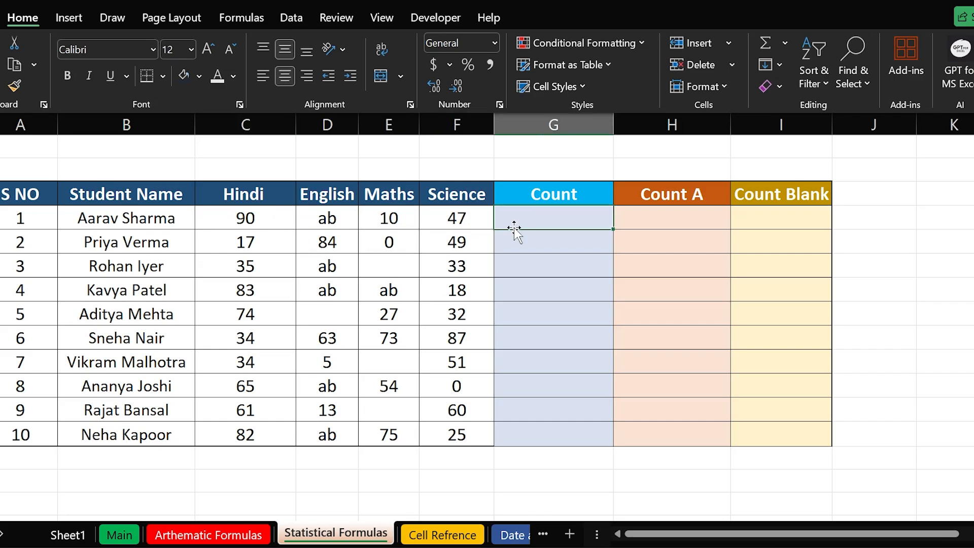
text(=count)
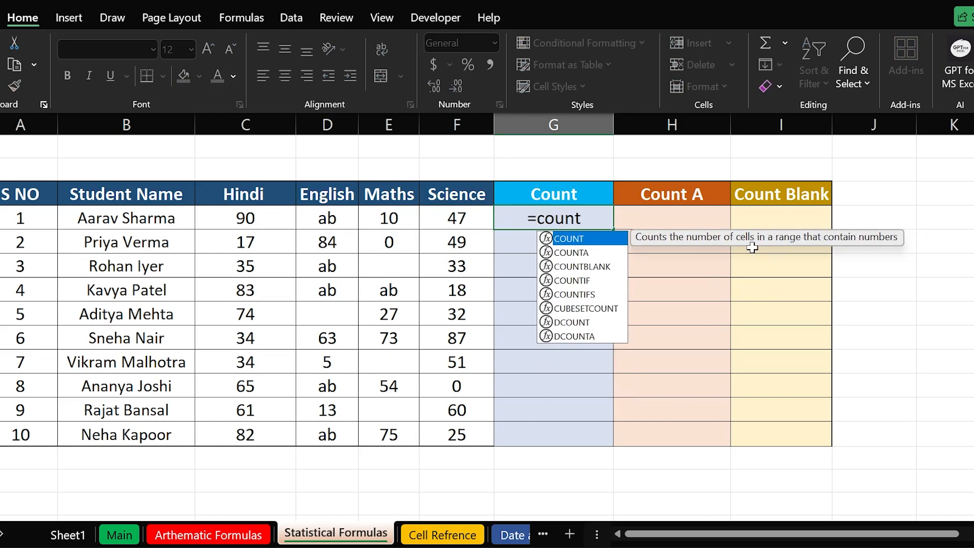
drag(748, 235, 696, 166)
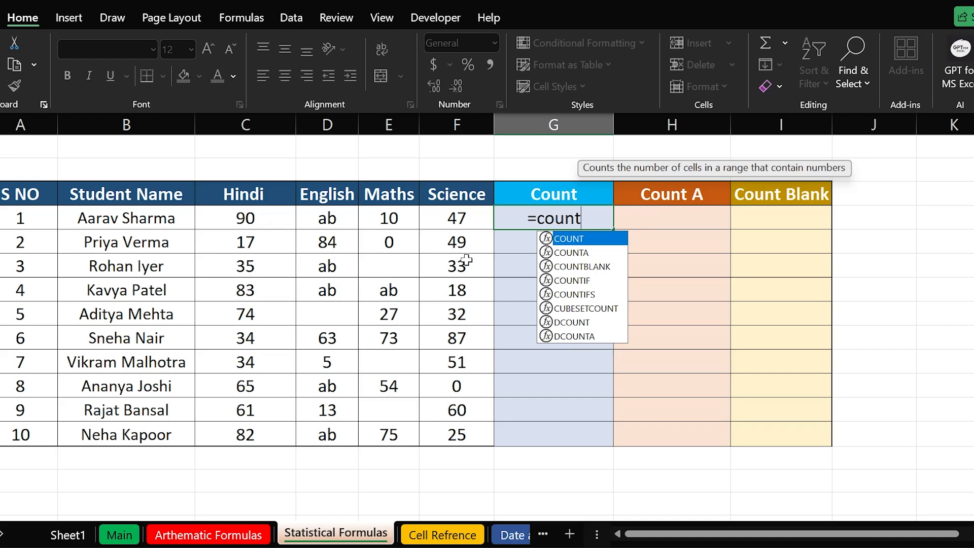
key(Tab)
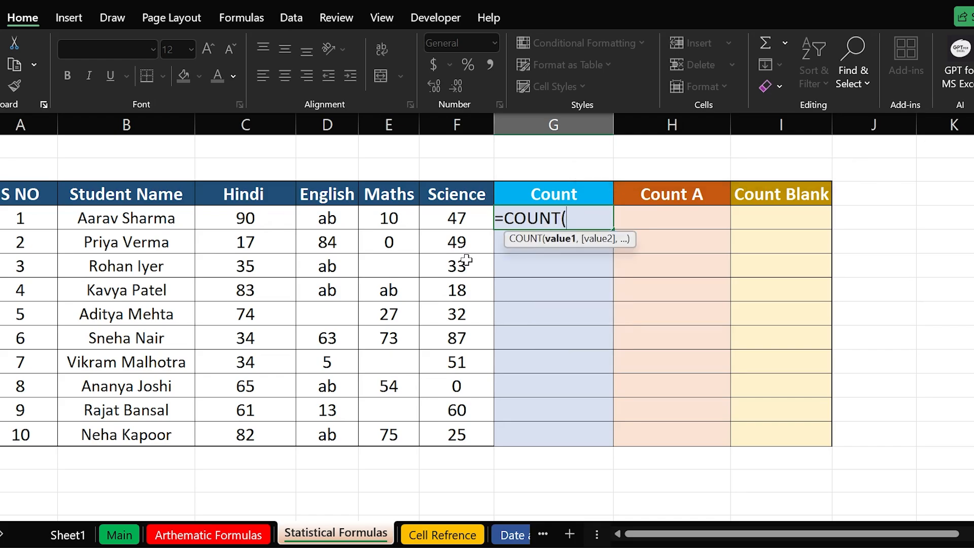
drag(239, 217, 445, 218)
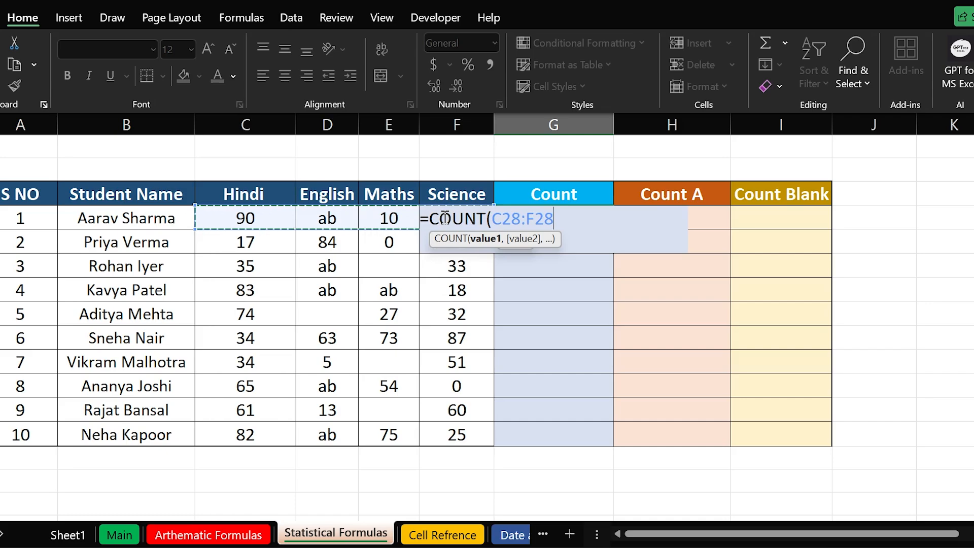
key(Return)
click(556, 218)
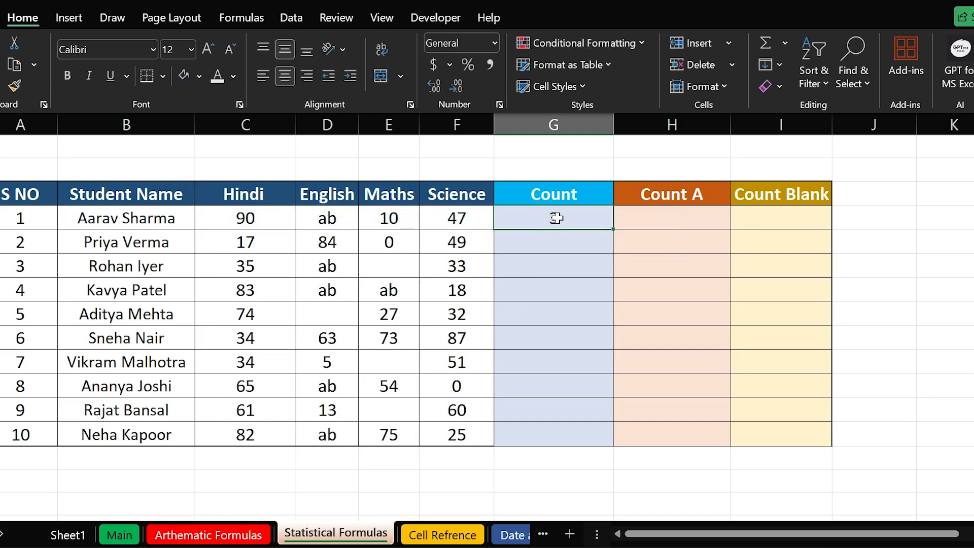
drag(242, 217, 439, 217)
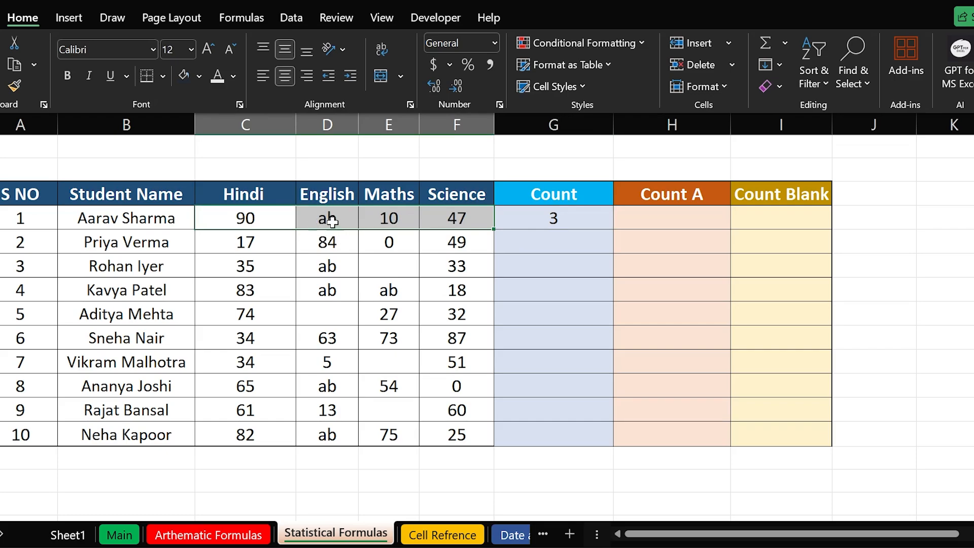
Step: Fill the first student's COUNT formula down the Count column for all ten students and check the ninth and fourth students' results against the marks
click(536, 219)
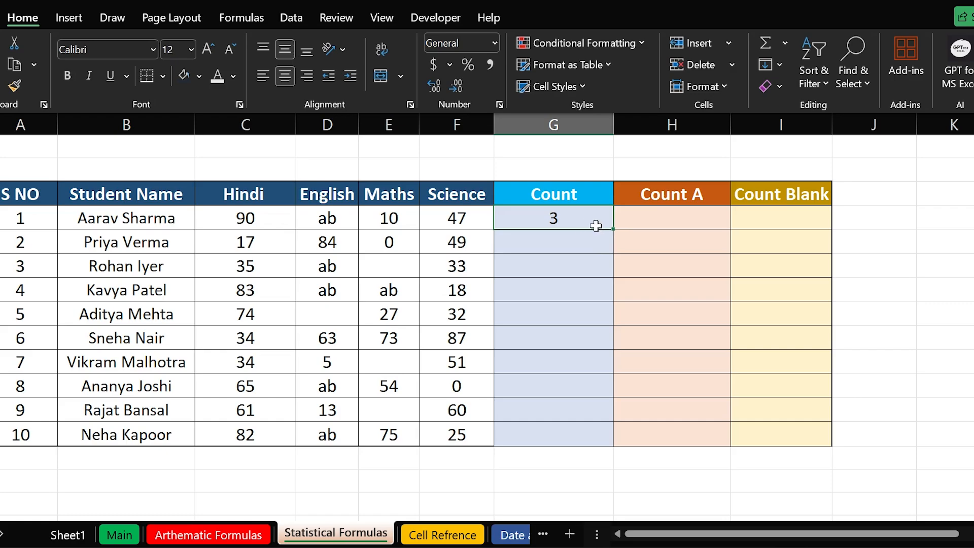
drag(613, 229, 611, 442)
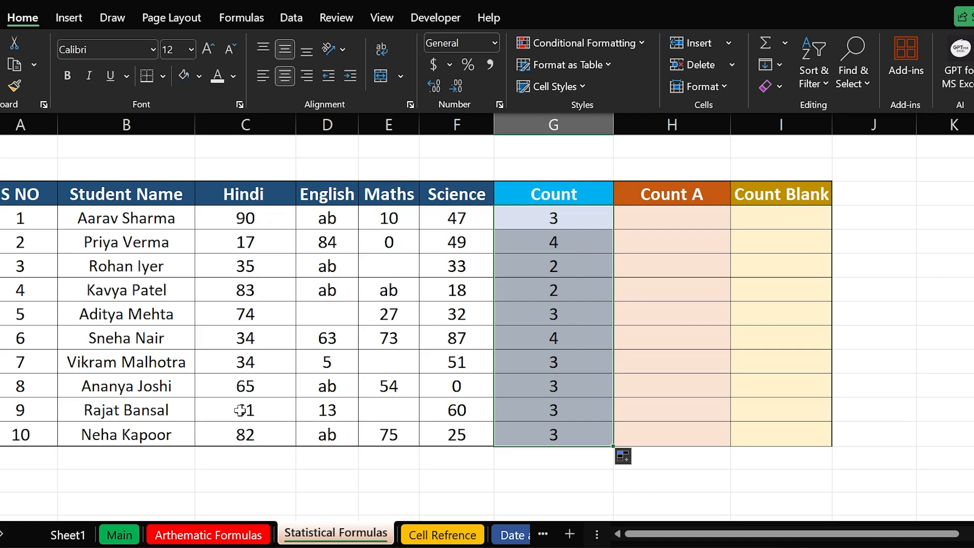
drag(248, 409, 442, 406)
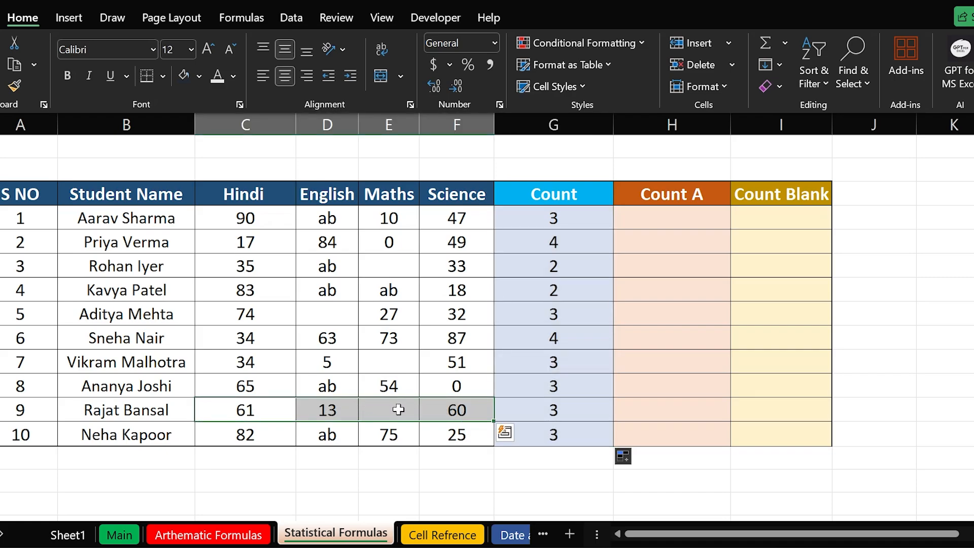
click(546, 418)
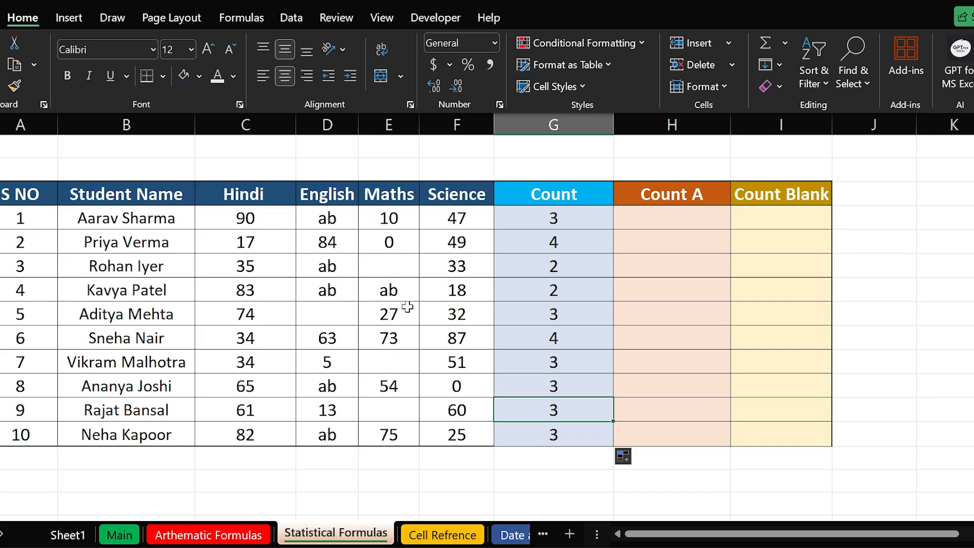
drag(264, 291, 324, 286)
drag(386, 289, 429, 284)
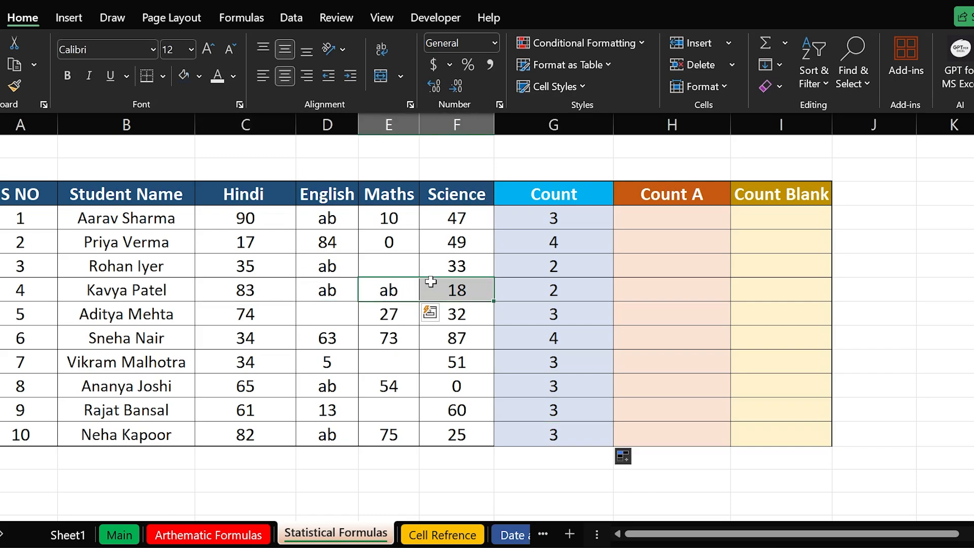
drag(232, 288, 446, 287)
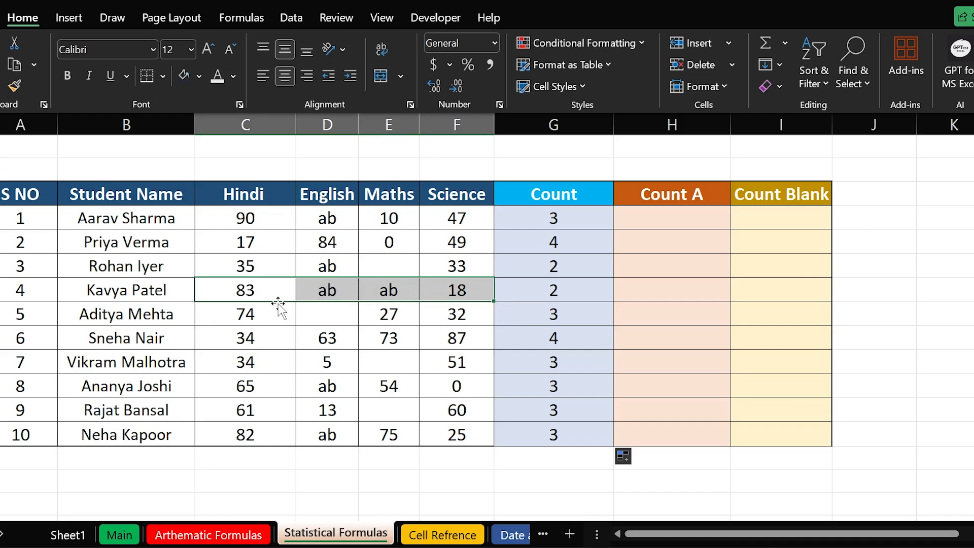
drag(279, 302, 278, 325)
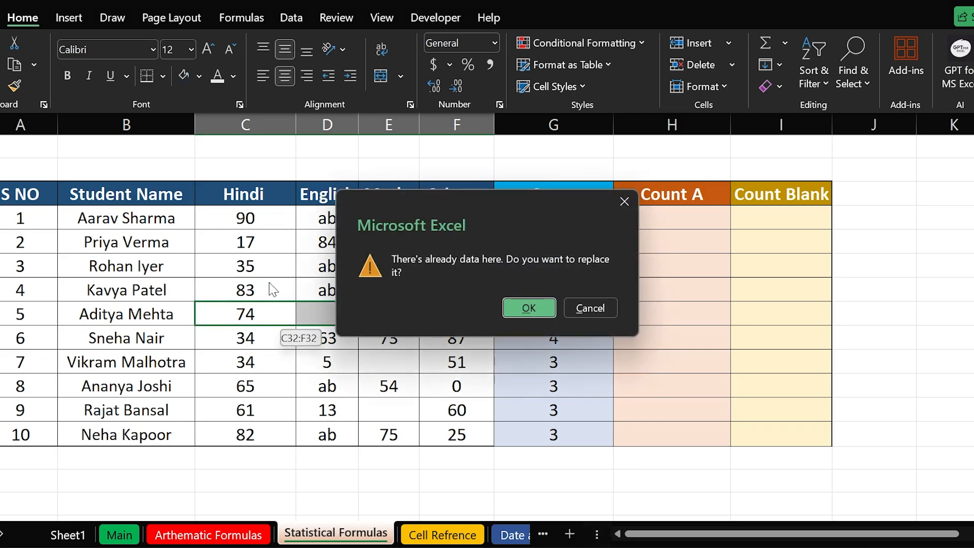
click(529, 308)
key(ctrl+z)
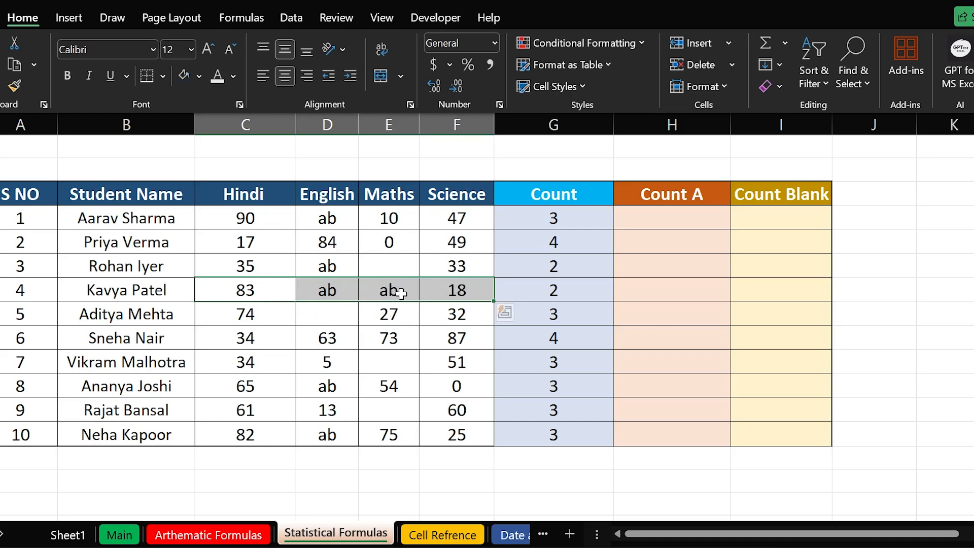
click(533, 290)
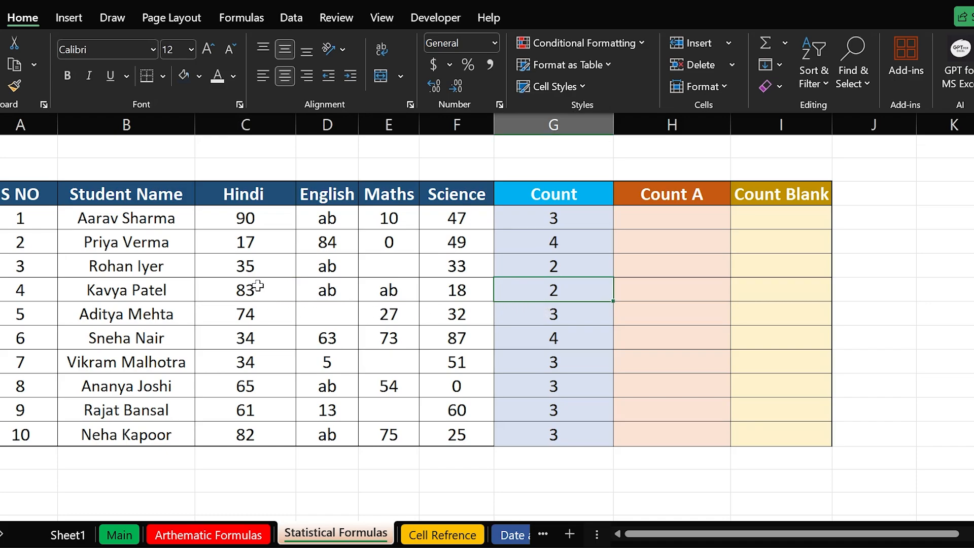
Step: Enter a COUNTA formula over the four subject marks C28:F28 in the first student's Count A cell and check it against the marks
click(699, 212)
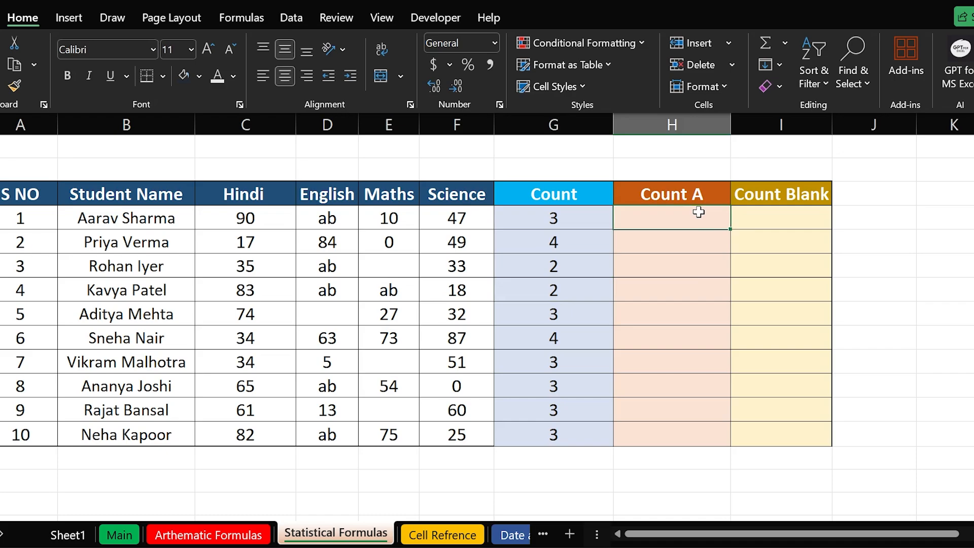
text(=)
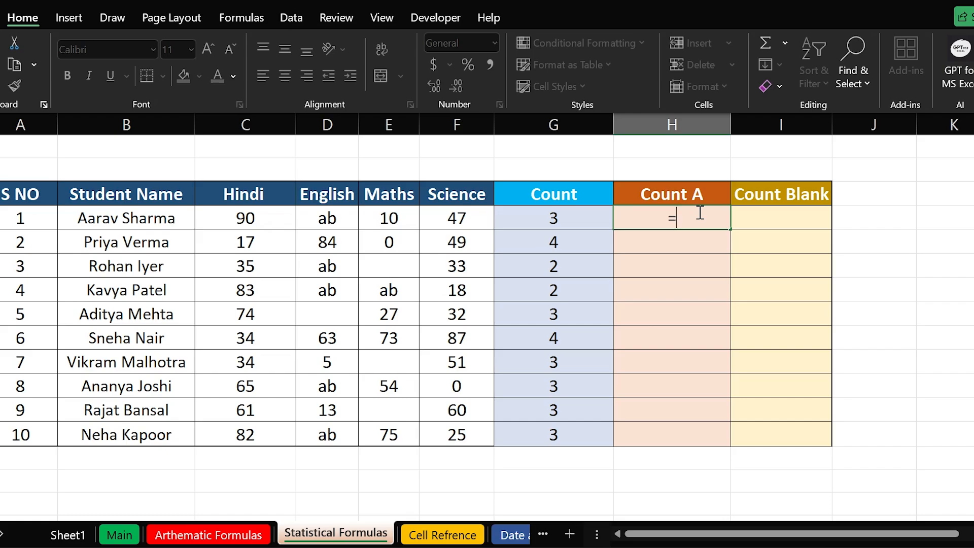
text(counta)
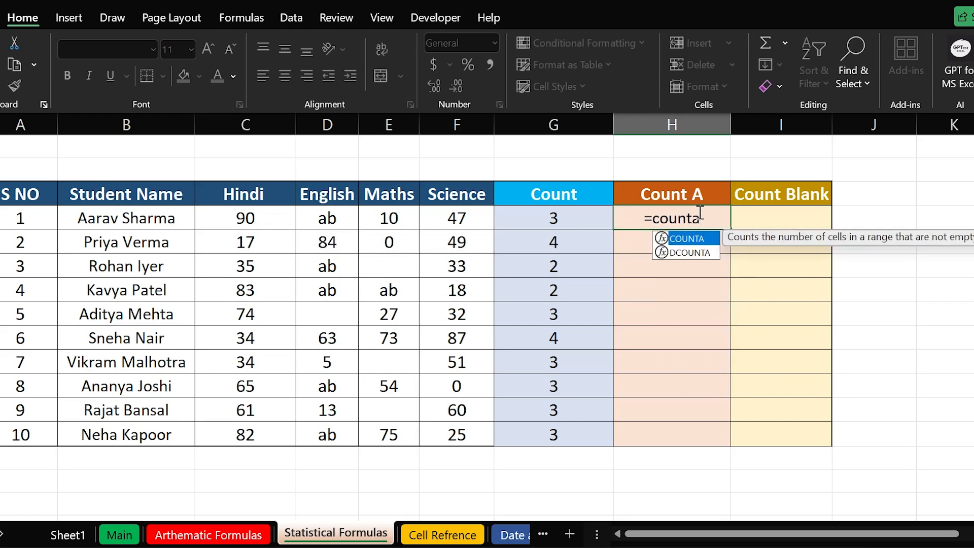
drag(740, 214, 819, 240)
double_click(698, 221)
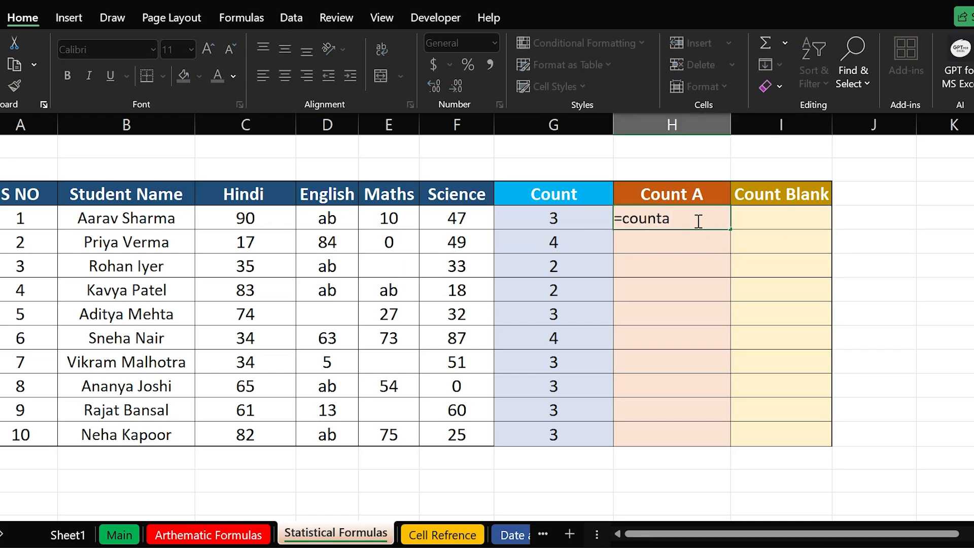
key(BackSpace)
text(a)
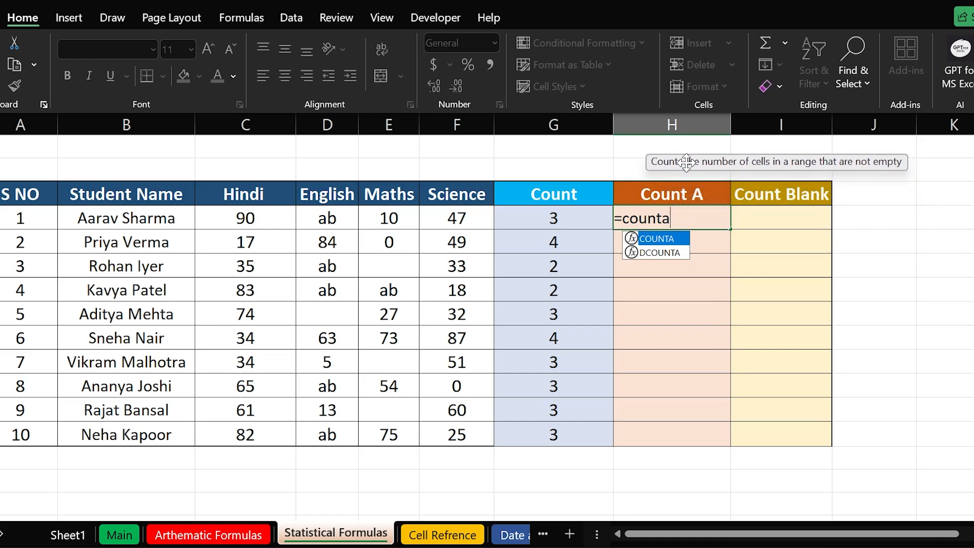
scroll(669, 214, up, 1)
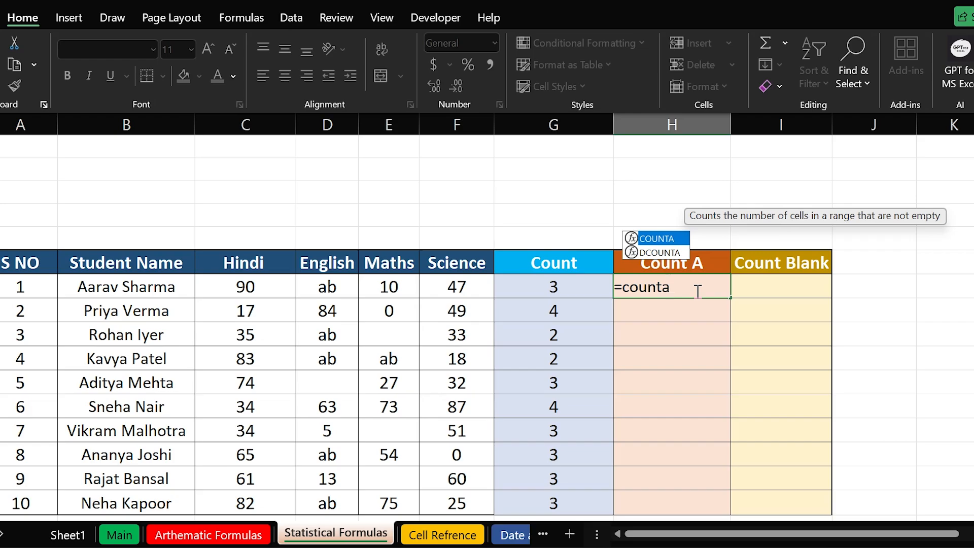
key(Tab)
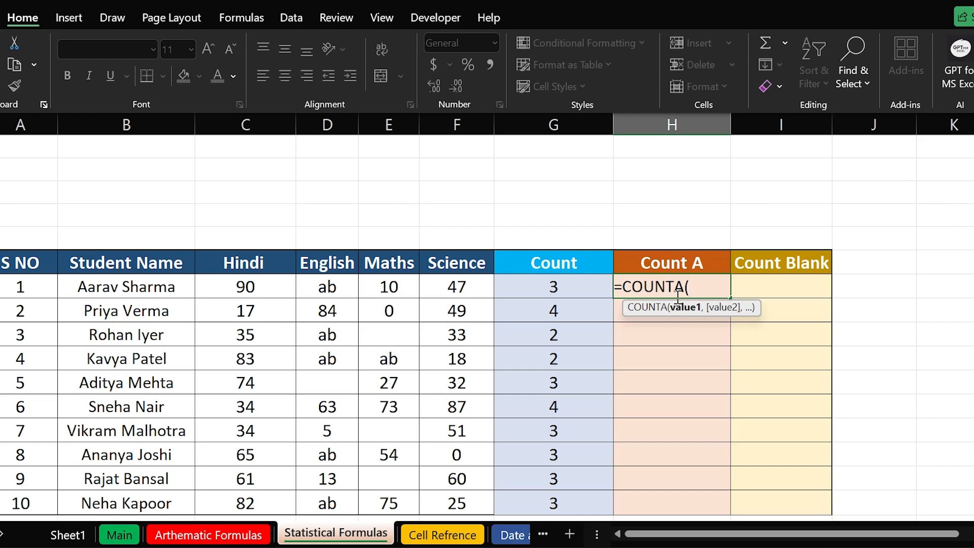
drag(224, 285, 449, 287)
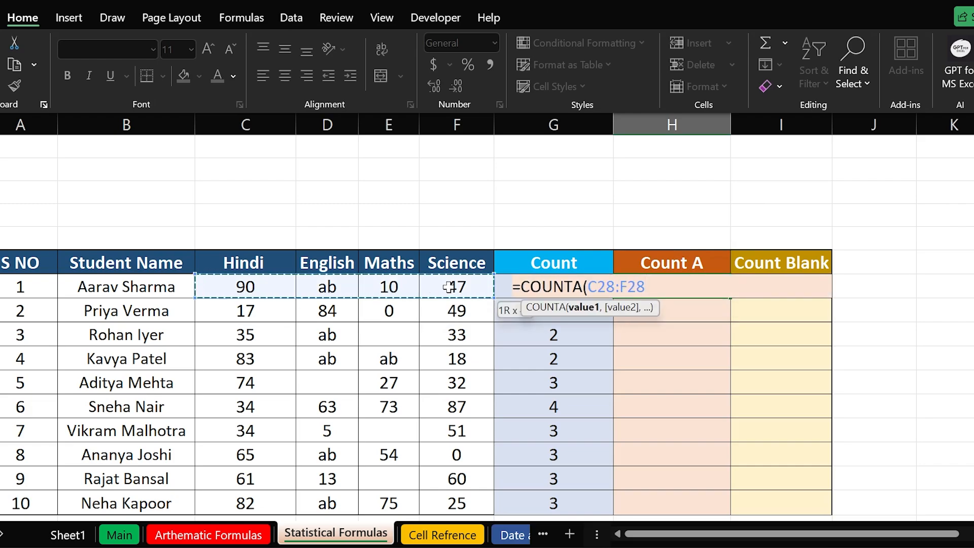
key(Return)
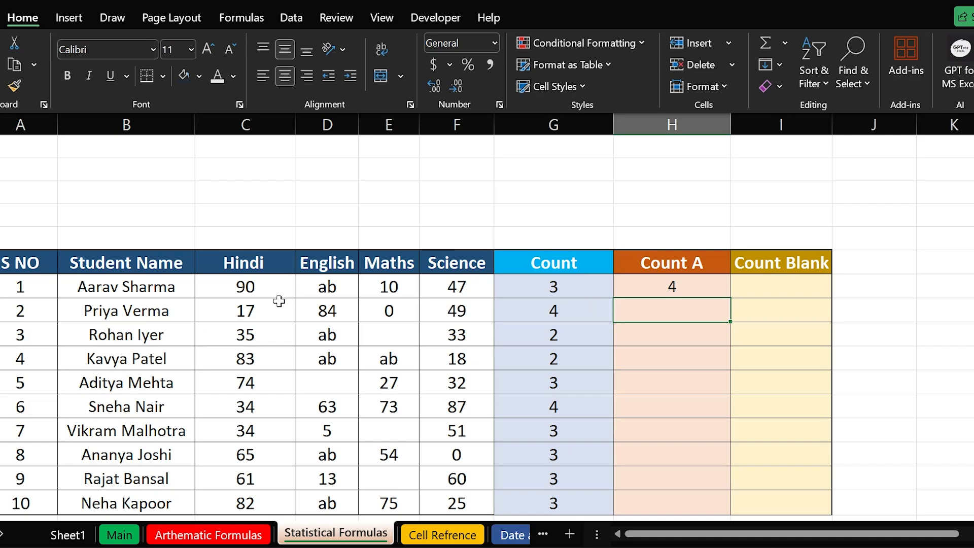
click(676, 287)
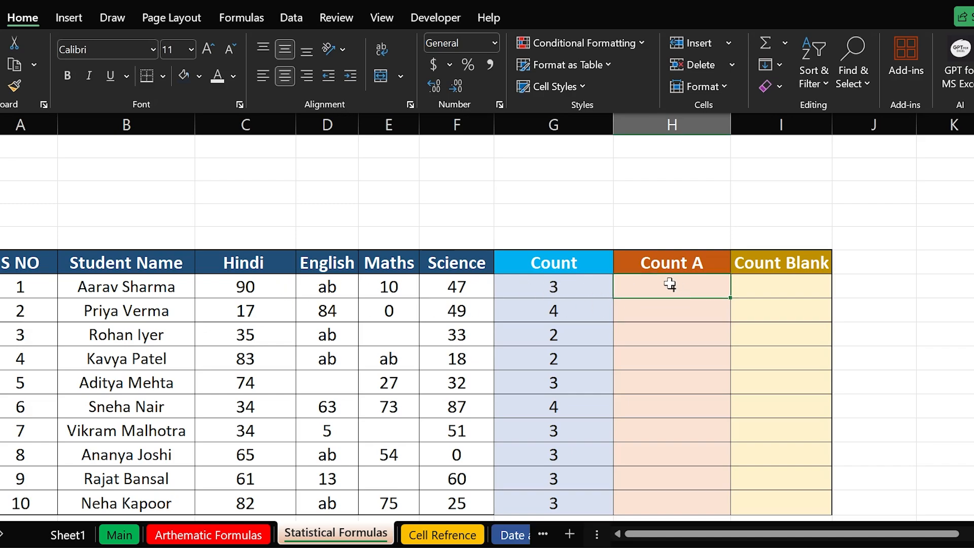
drag(258, 288, 434, 299)
scroll(434, 305, down, 1)
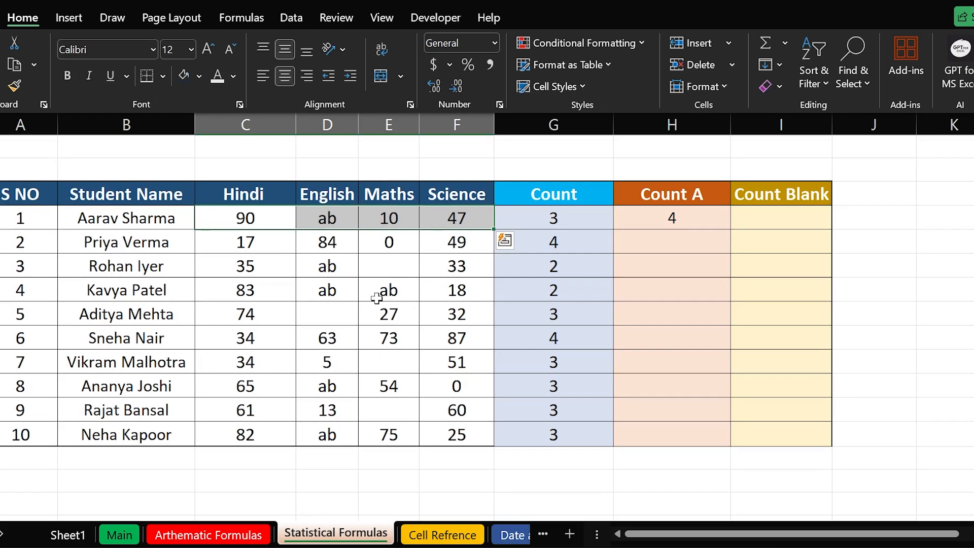
Step: Fill the first student's COUNTA formula down the Count A column for all ten students and check the third student's result against the marks
drag(260, 270, 446, 277)
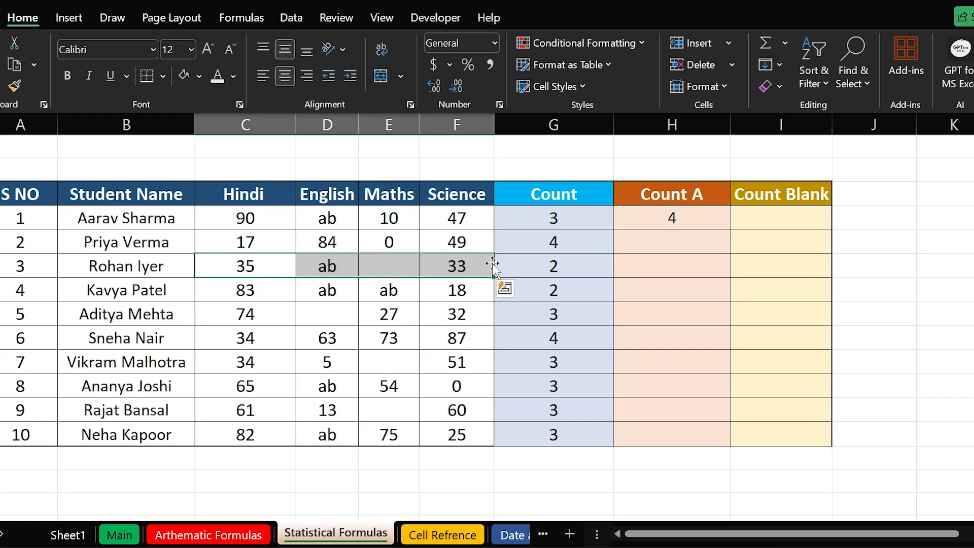
click(674, 219)
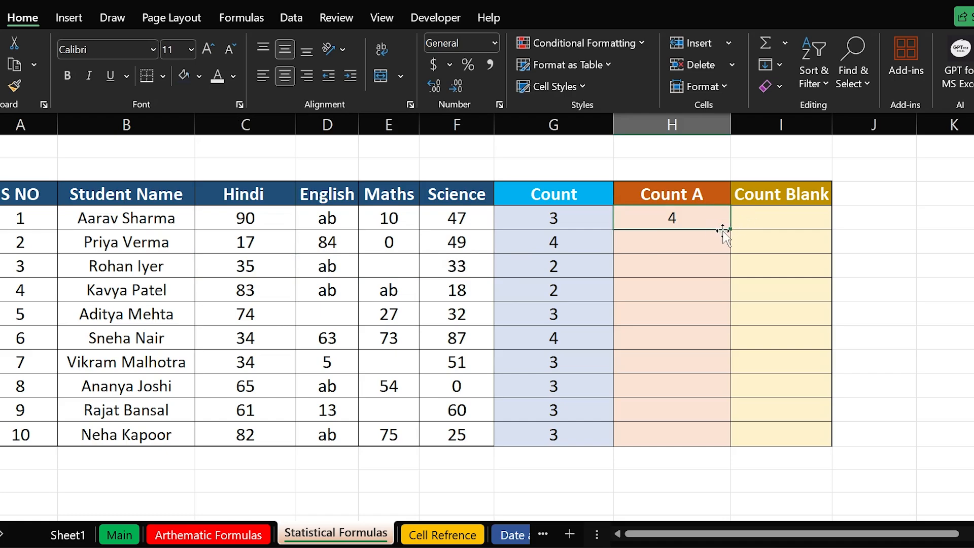
double_click(729, 231)
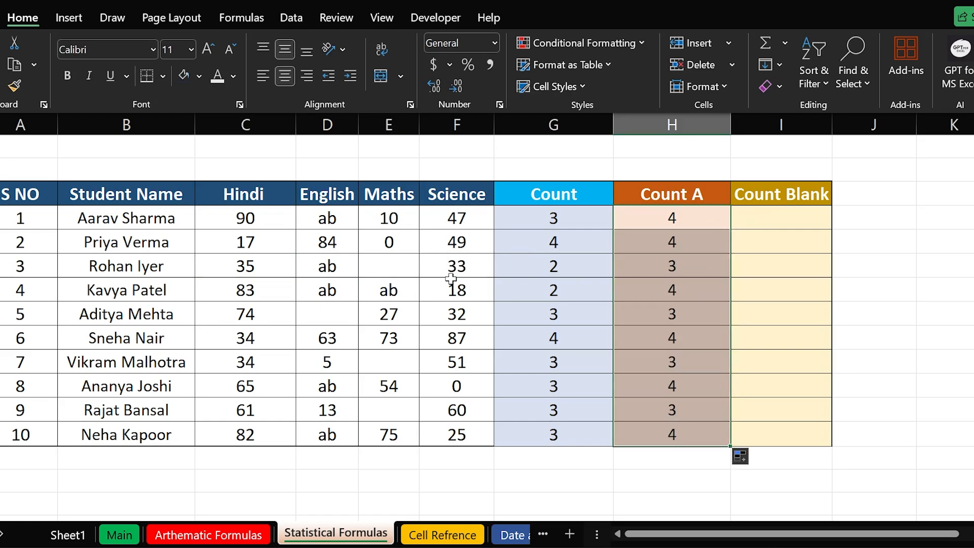
drag(14, 272, 716, 272)
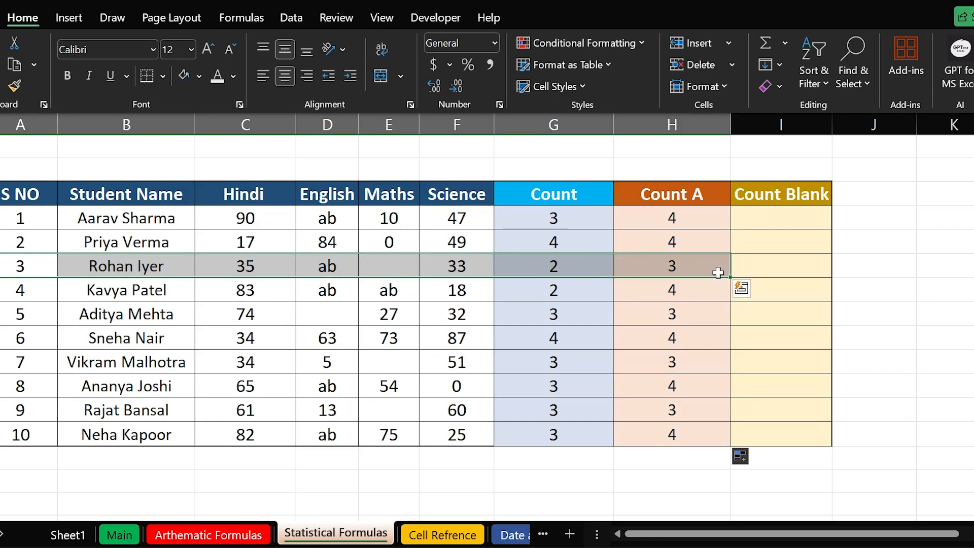
click(261, 274)
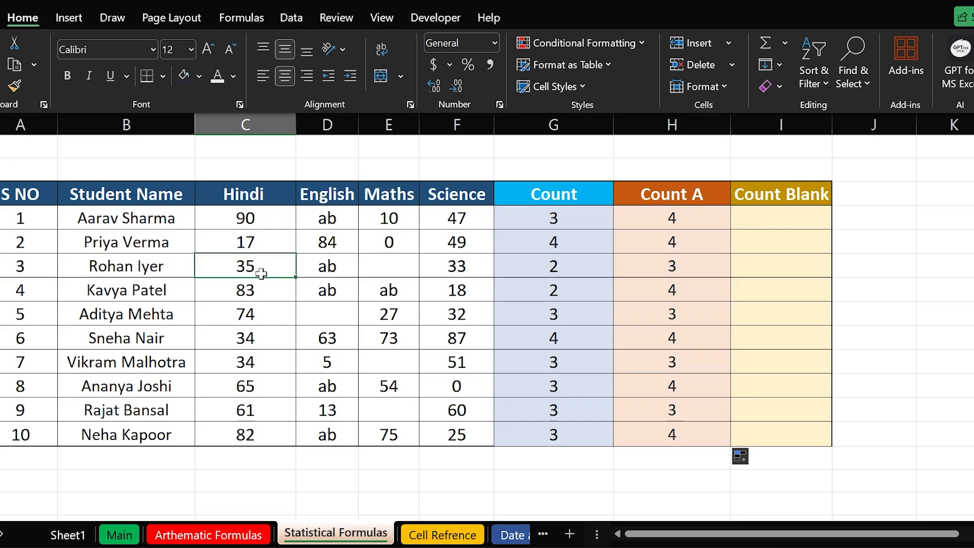
drag(262, 268, 455, 276)
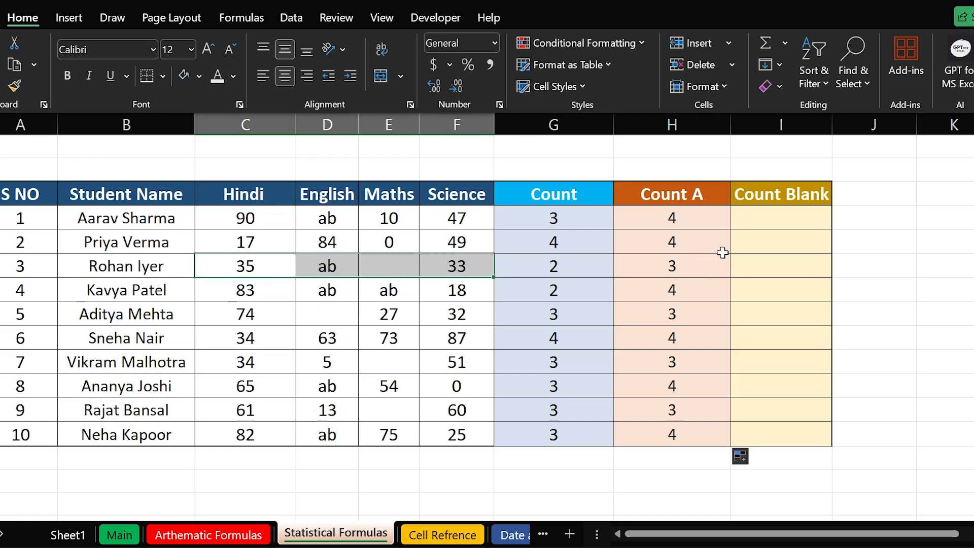
Step: Enter a COUNTBLANK formula over C28:F28 in the first student's Count Blank cell and examine the first, third and ninth students' marks for blanks
click(784, 218)
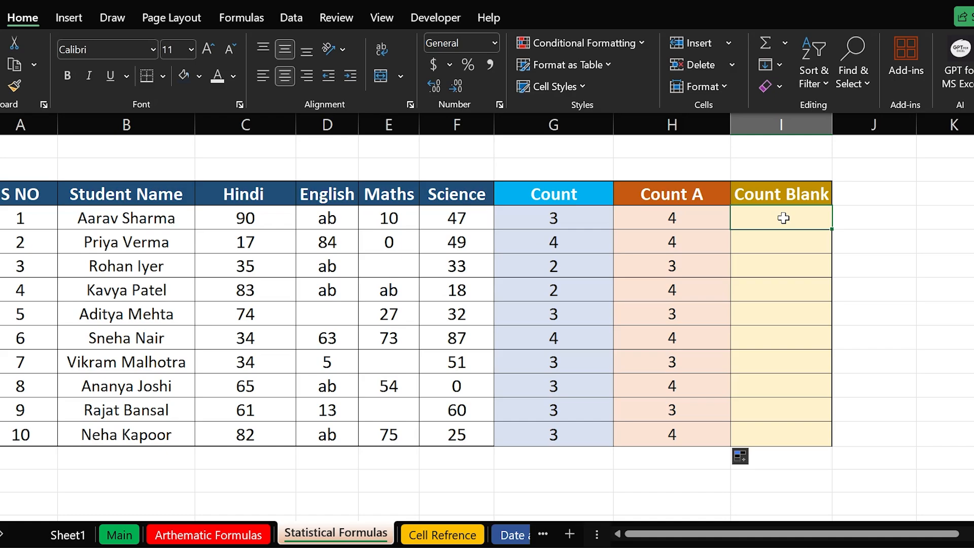
text(=cou)
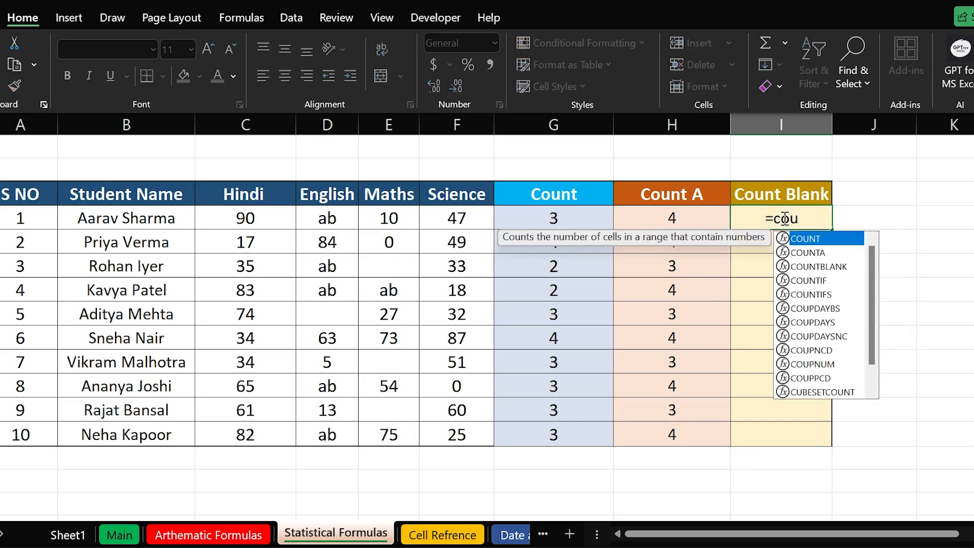
text(ntbl)
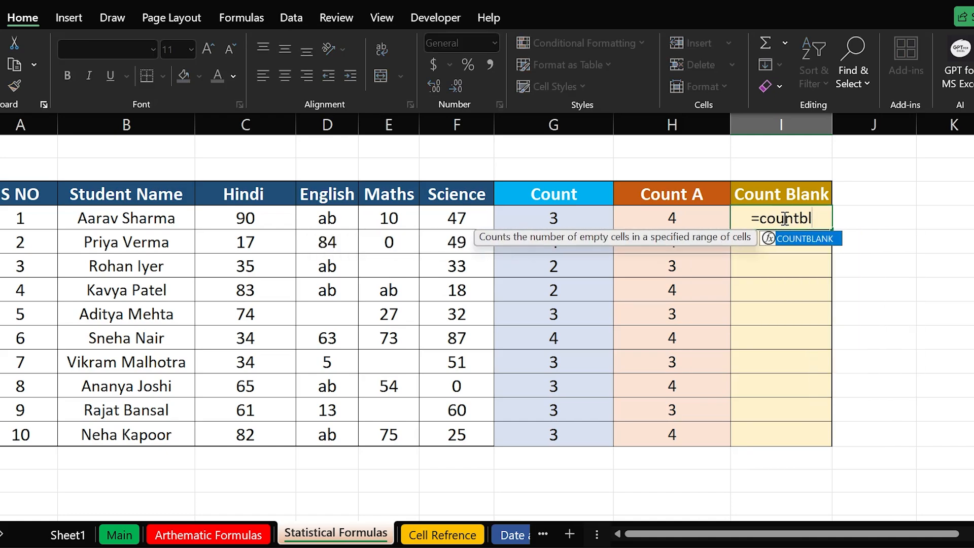
drag(686, 231, 706, 171)
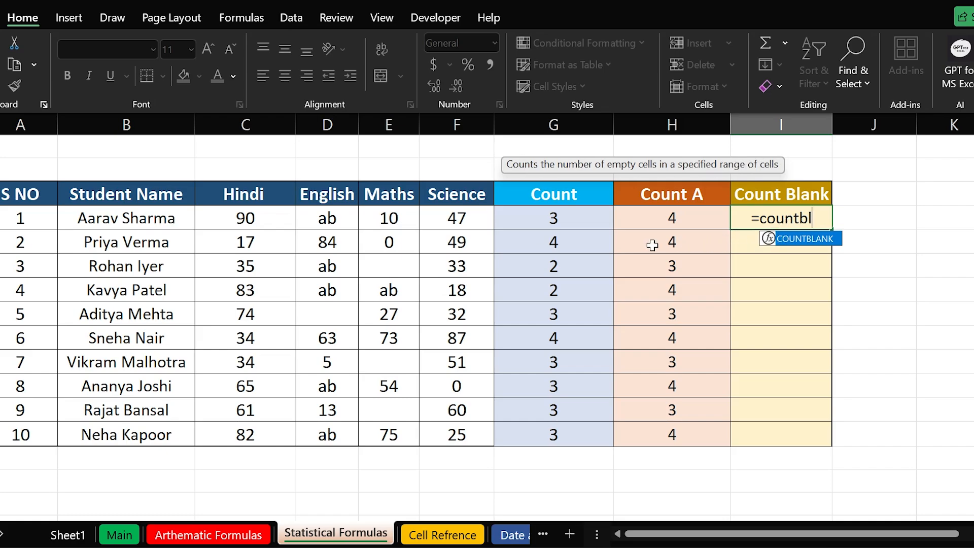
double_click(823, 241)
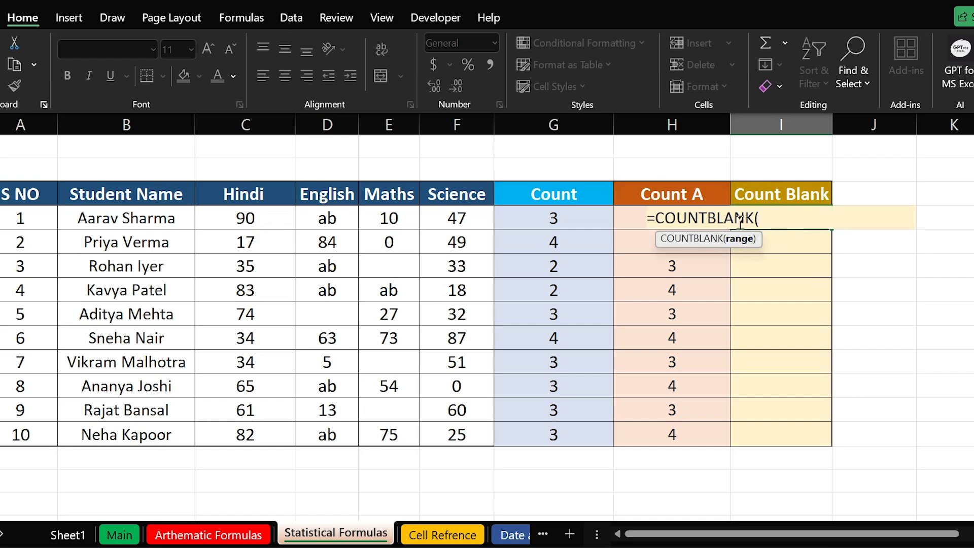
drag(263, 220, 445, 213)
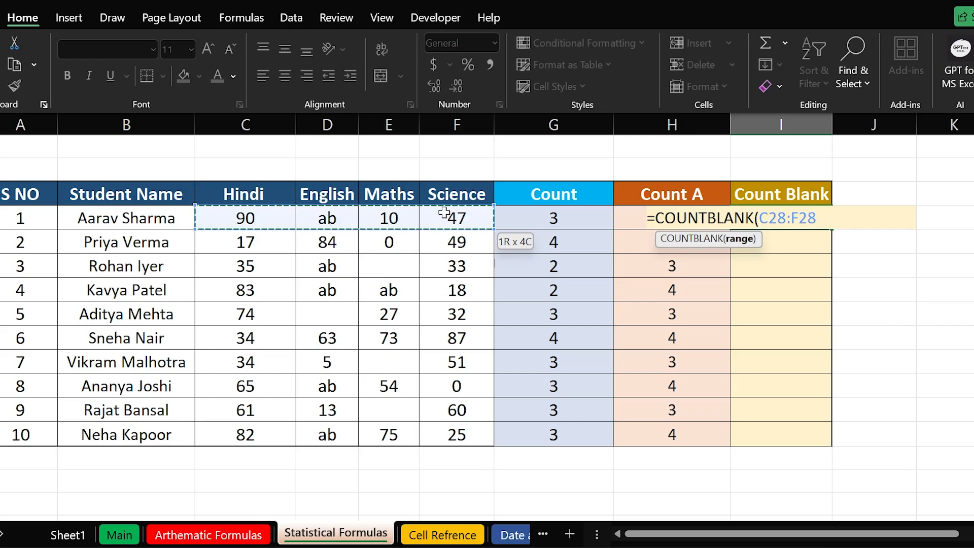
key(Return)
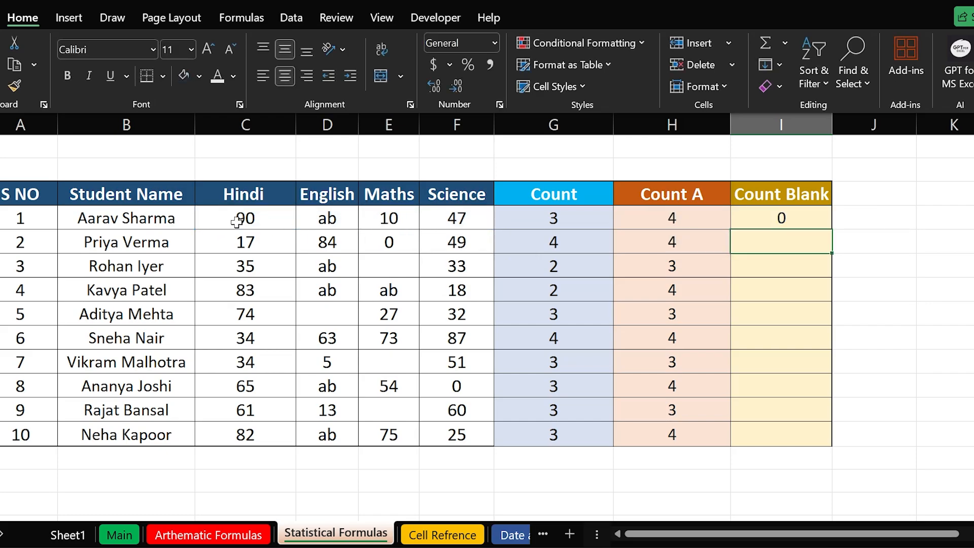
drag(244, 218, 450, 218)
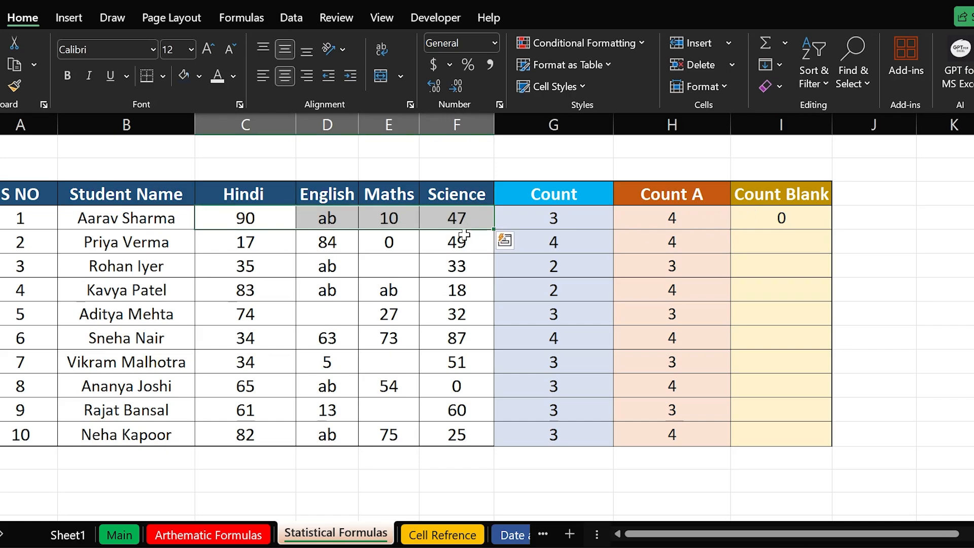
drag(256, 220, 453, 222)
drag(264, 273, 435, 271)
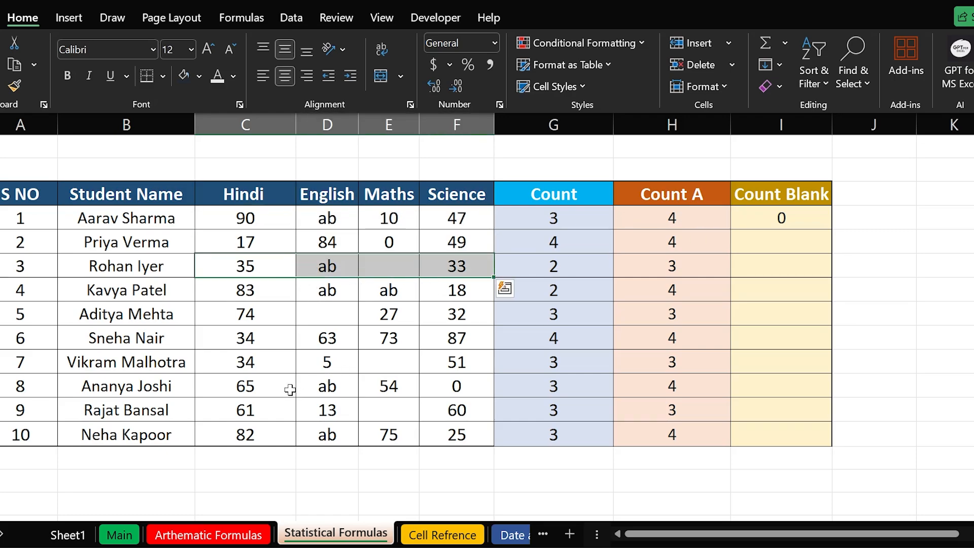
drag(229, 409, 440, 409)
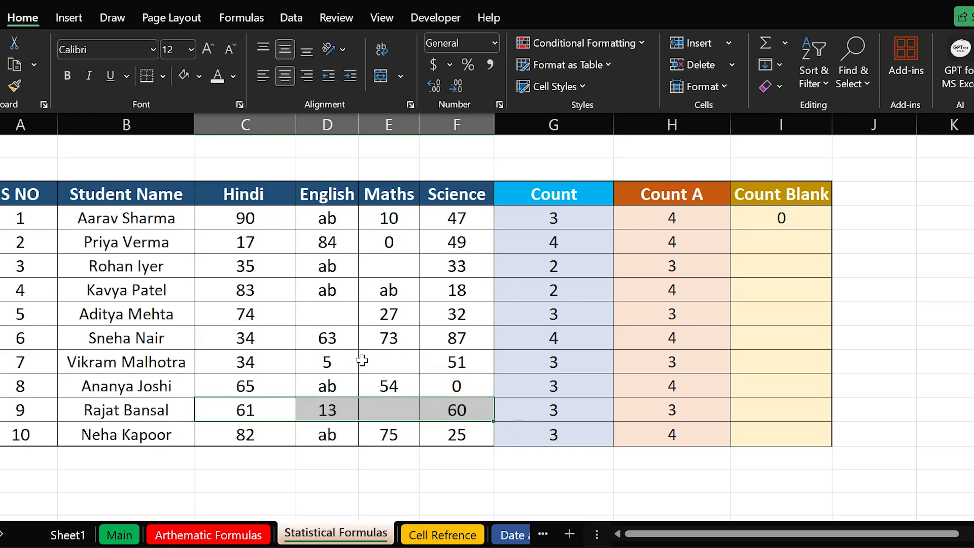
Step: Clear the sixth student's Maths and English marks in the second table so both cells are blank
double_click(399, 339)
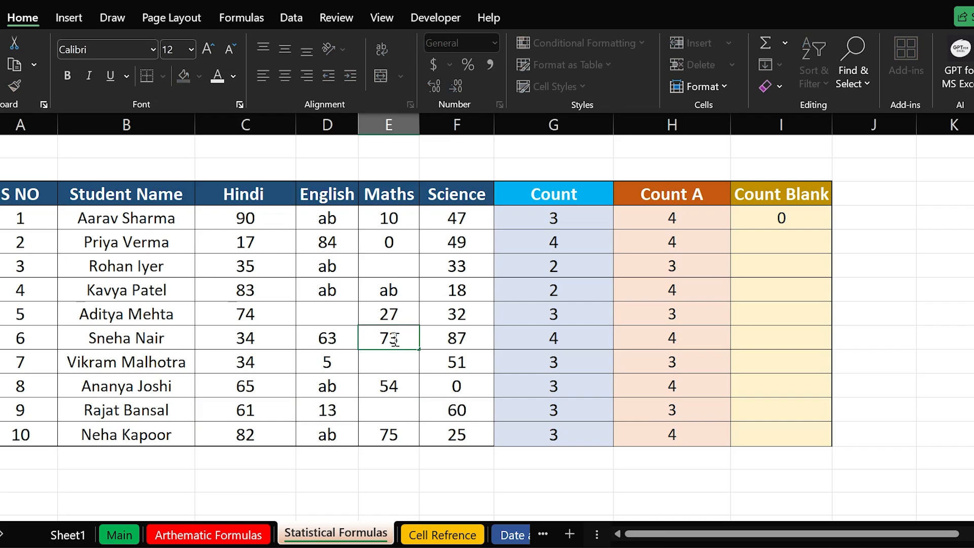
key(BackSpace)
key(Return)
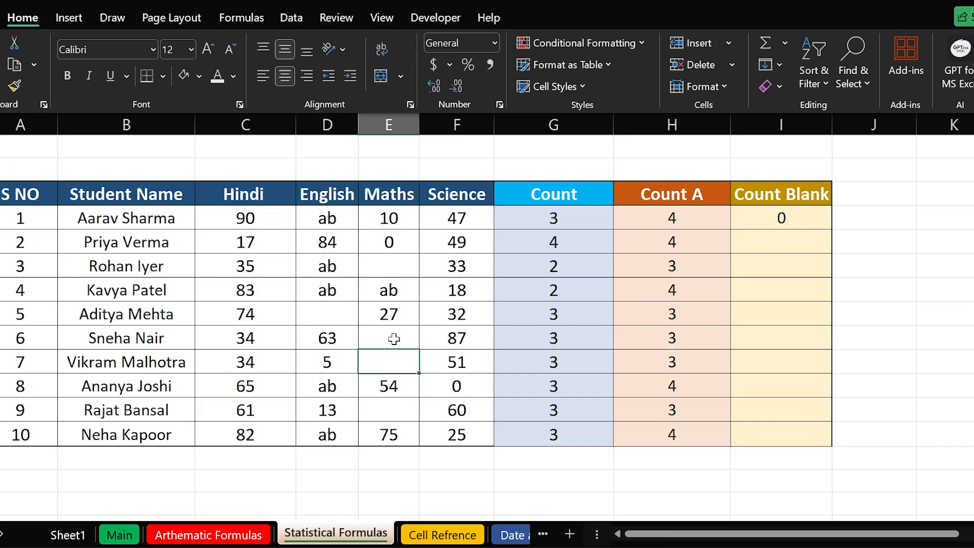
click(396, 335)
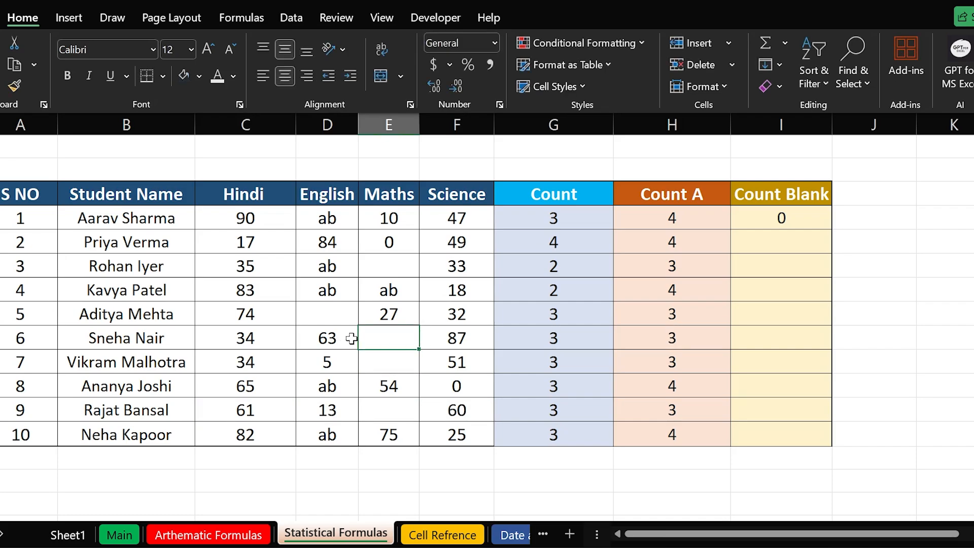
click(327, 341)
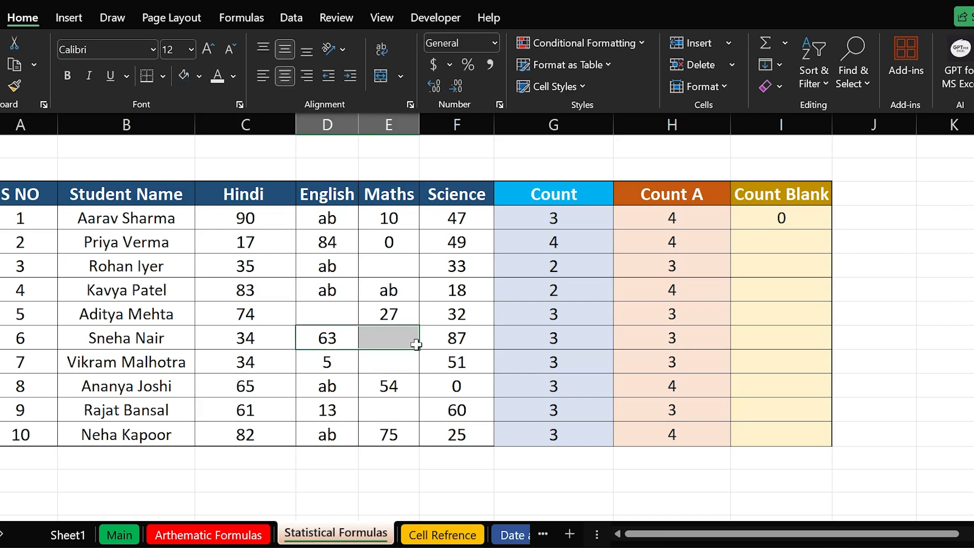
double_click(322, 338)
key(BackSpace)
key(BackSpace)
key(Return)
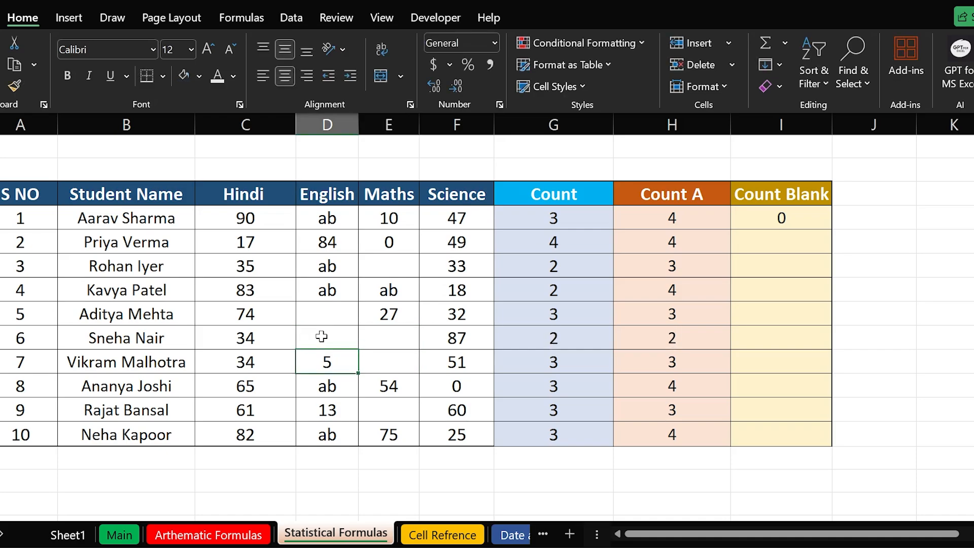
drag(125, 346, 451, 344)
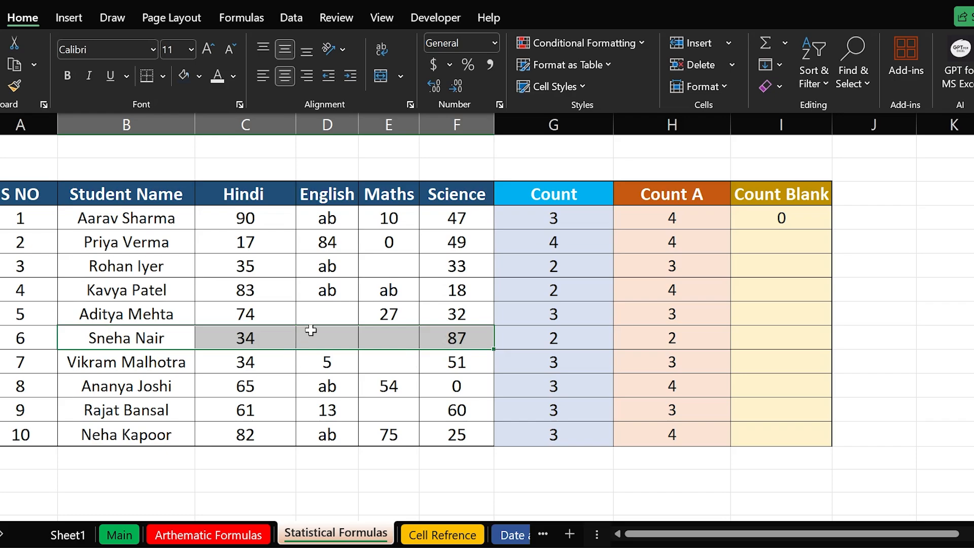
click(310, 330)
click(381, 337)
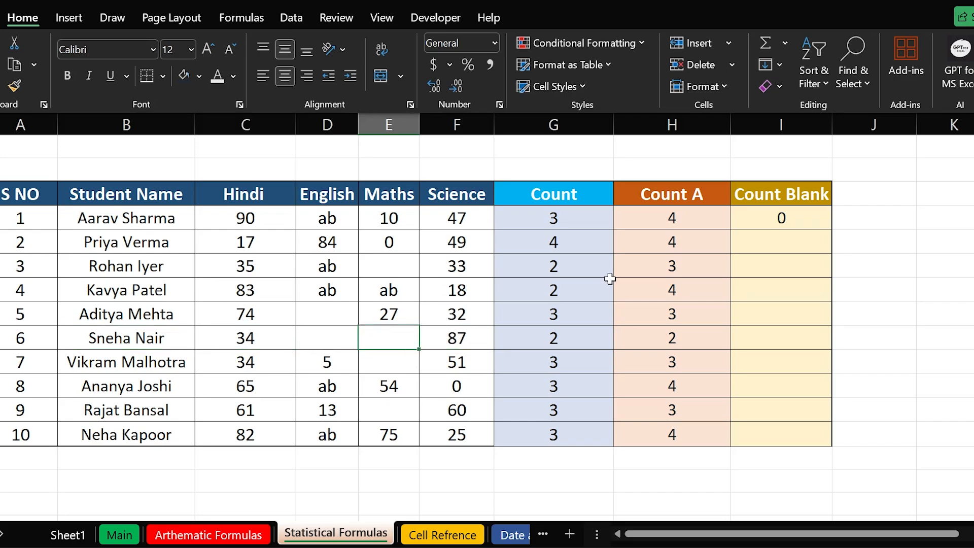
Step: Fill the first student's COUNTBLANK formula down the Count Blank column for all ten students and check the sixth student's result
click(769, 219)
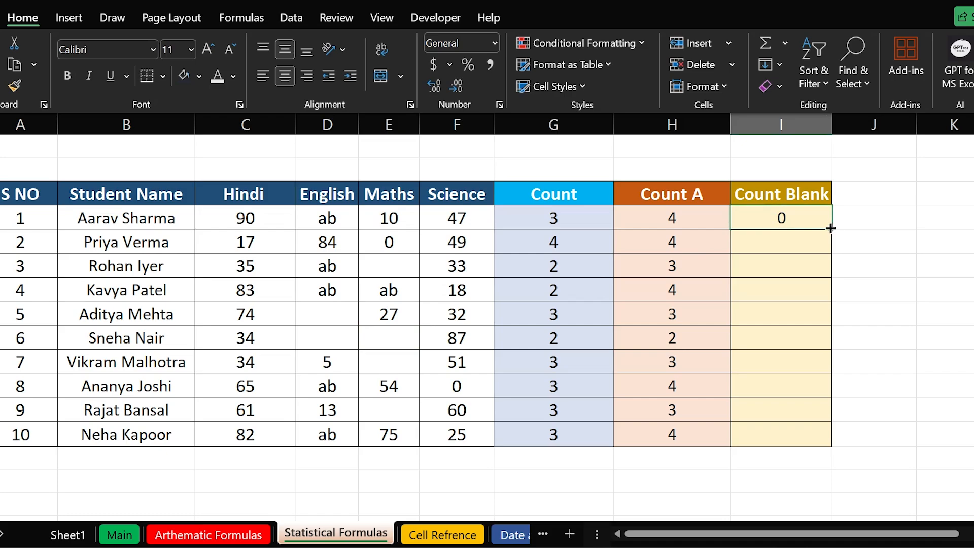
double_click(832, 230)
click(799, 338)
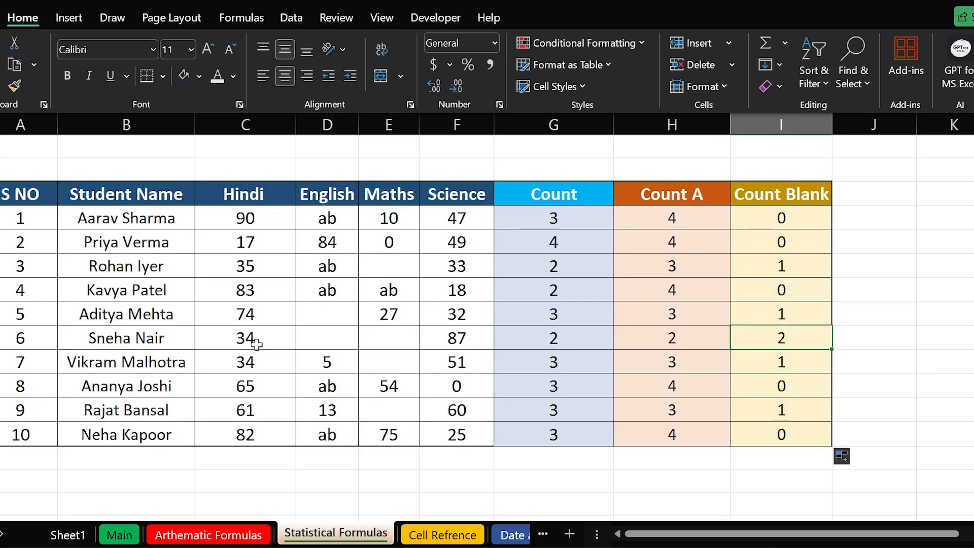
drag(76, 338, 455, 339)
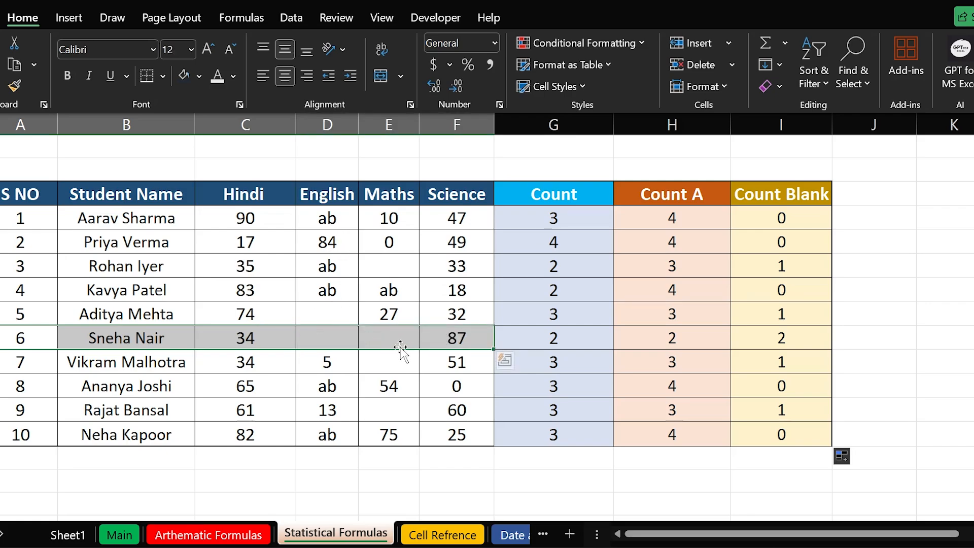
click(779, 338)
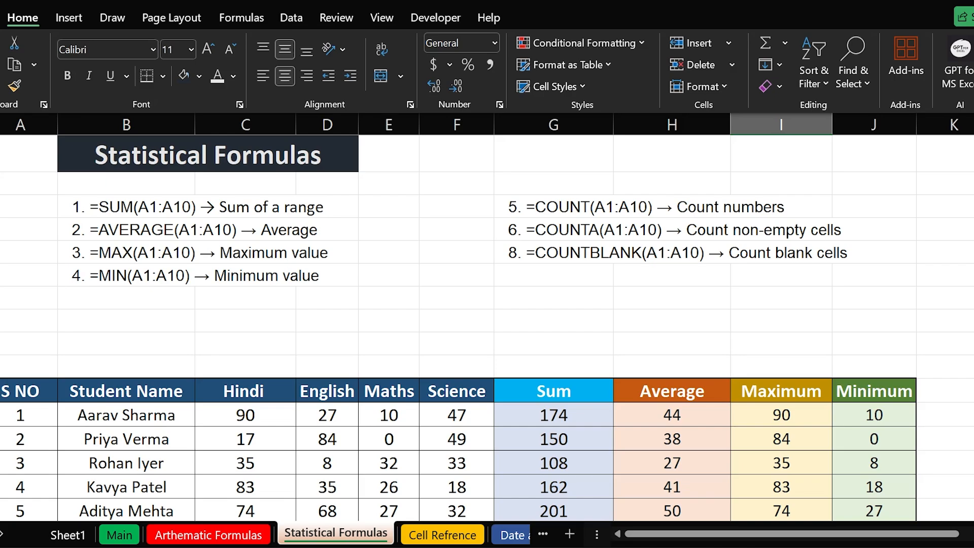
Step: Review the complete list of statistical formulas above the first marks table
drag(1, 194, 872, 312)
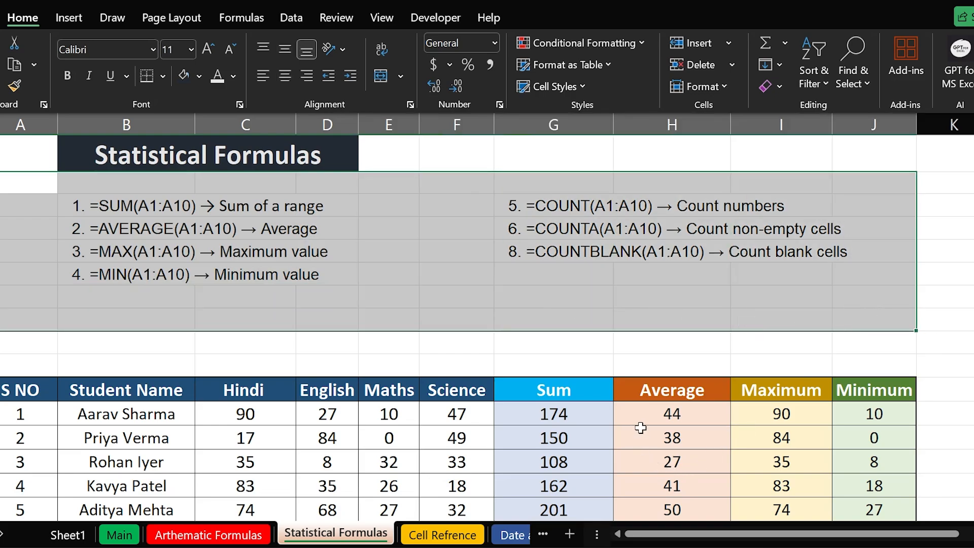